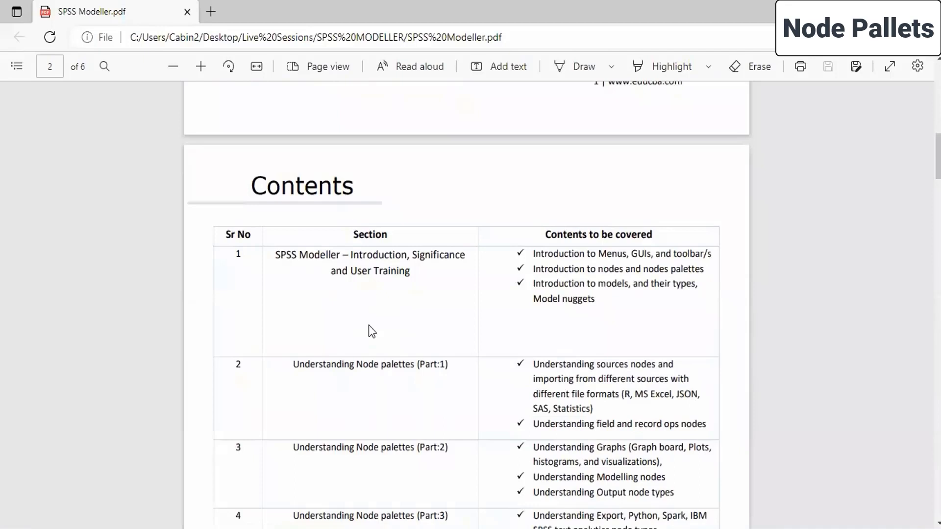
Step: Review the Node palettes sections in the course contents, marking the Part 1 topics on source, field and record ops nodes
scroll(368, 325, "down", 4)
scroll(368, 324, "up", 4)
scroll(333, 360, "down", 3)
left_click_drag(293, 372, 456, 382)
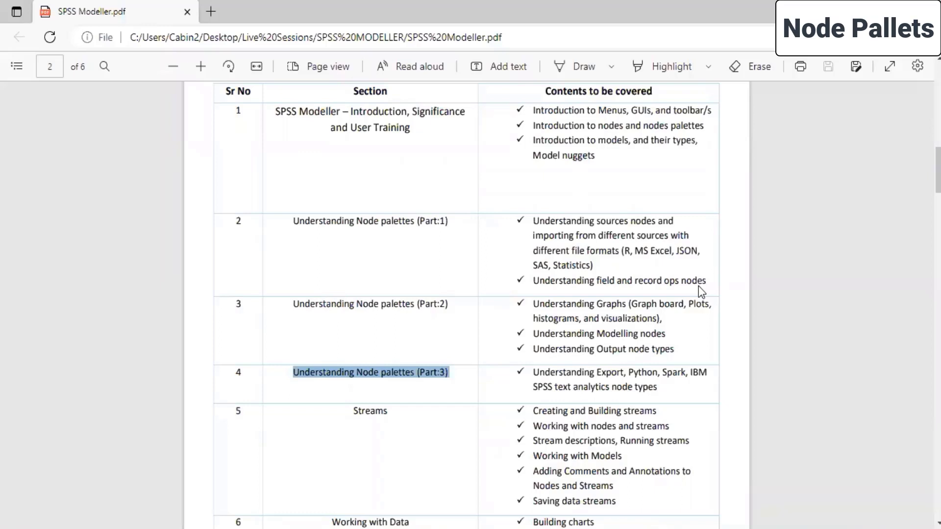
left_click_drag(294, 220, 495, 216)
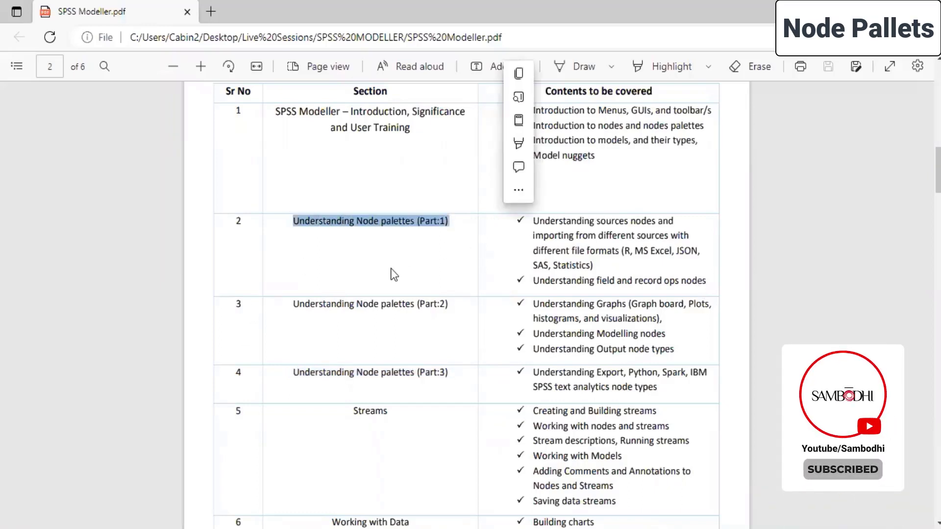
left_click(536, 248)
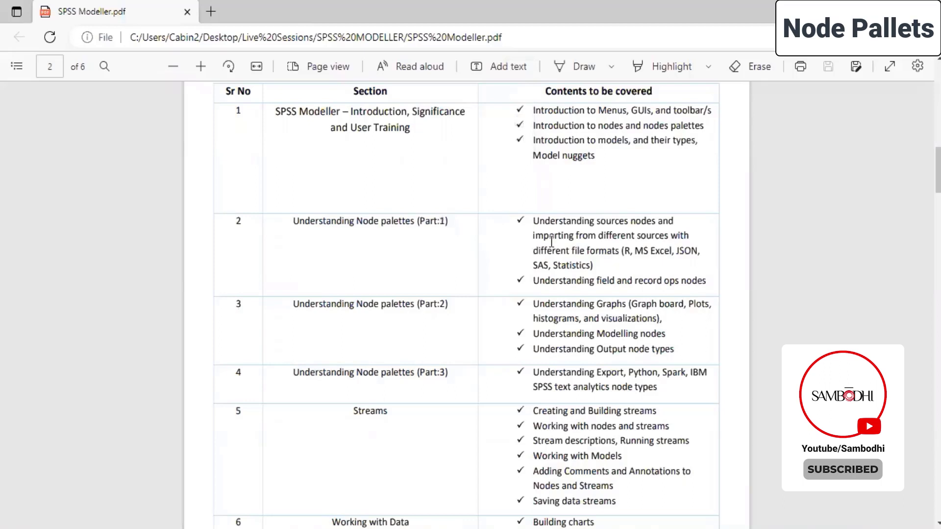
left_click_drag(533, 221, 614, 271)
left_click(612, 272)
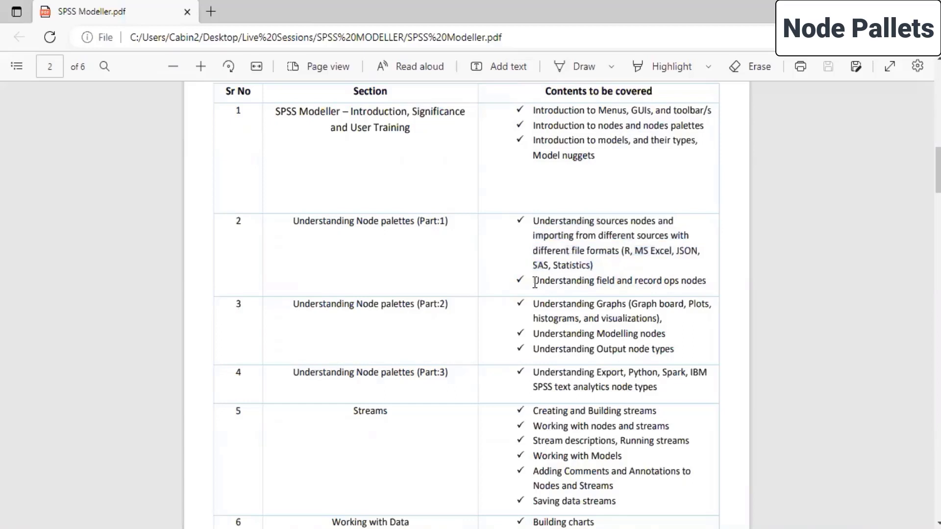
left_click_drag(535, 283, 711, 283)
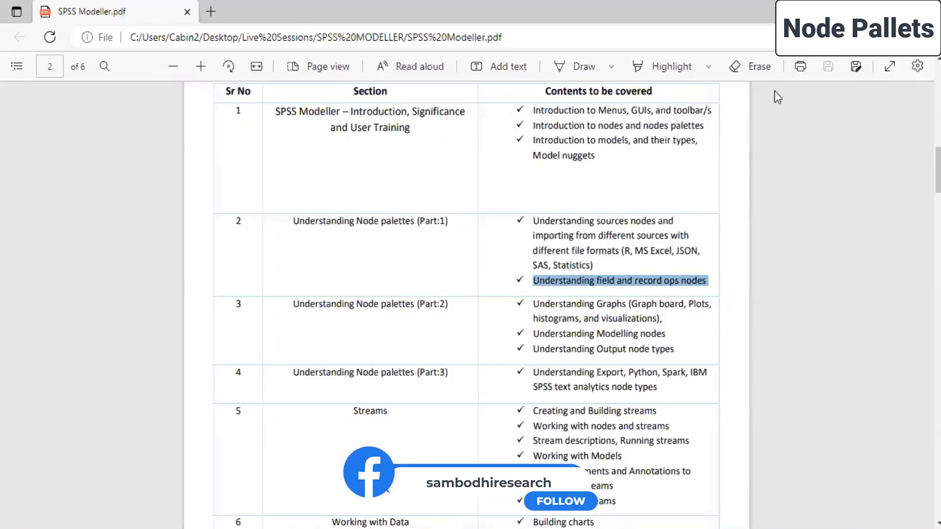
Step: Switch to IBM SPSS Modeler Subscription and sign in to IBM with the account password
key("super+s")
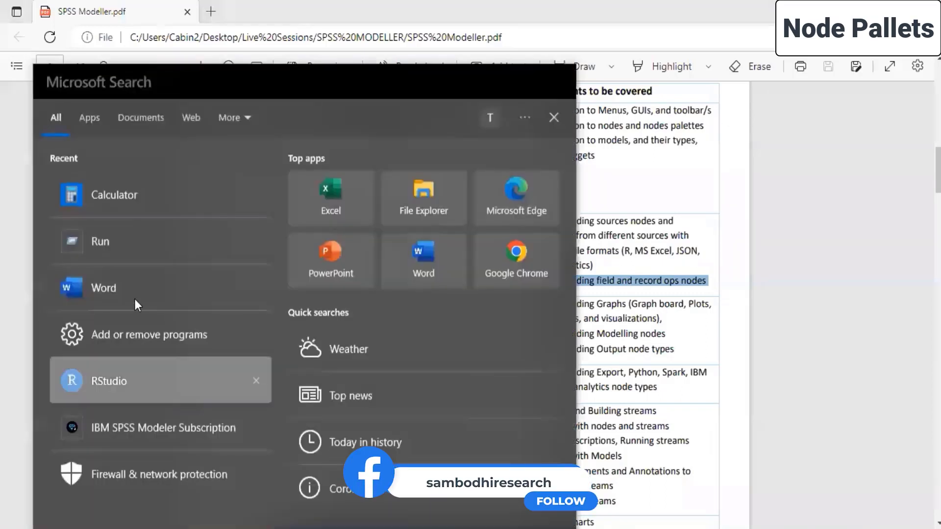
left_click(169, 425)
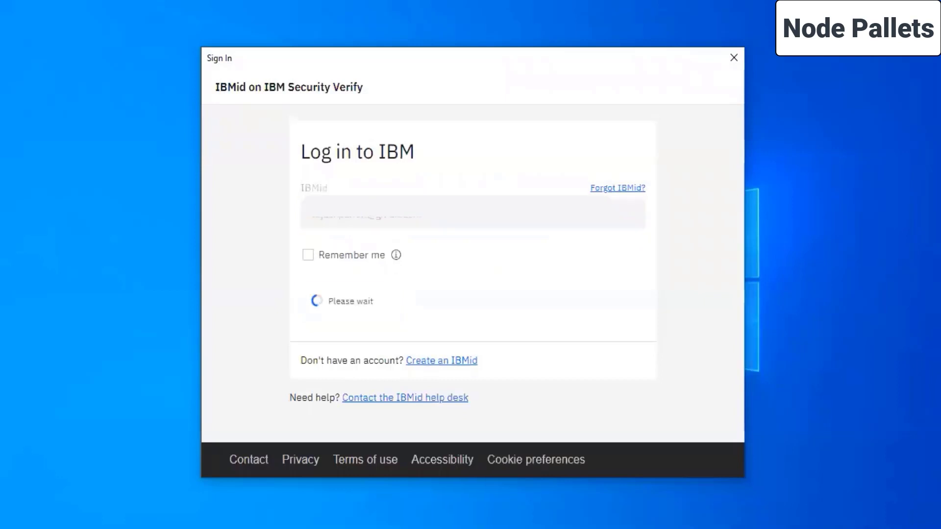
type("a****")
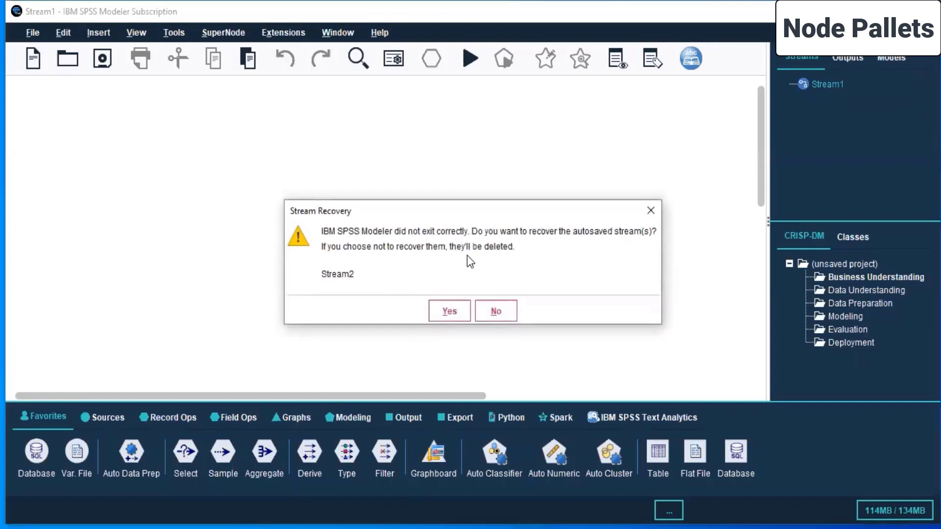
Step: Decline recovery of the autosaved stream and dismiss the welcome dialog
left_click(503, 313)
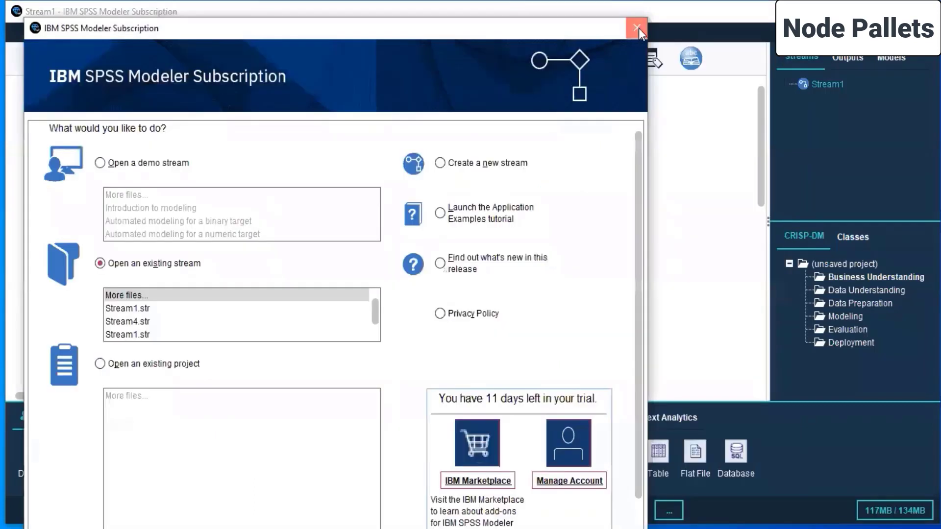
left_click(638, 28)
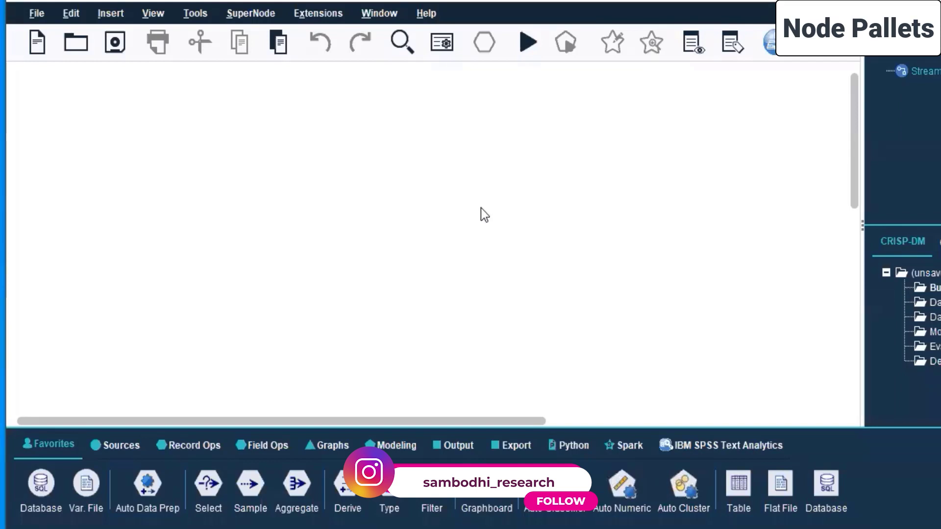
Step: Examine the nodes in the Favorites palette, including Database, Var. File, Sample, Derive and Filter
left_click(41, 485)
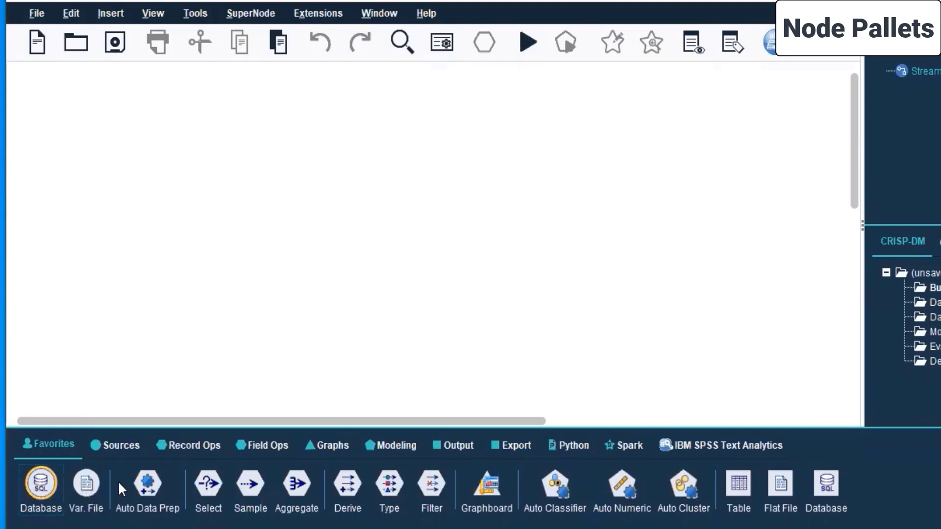
left_click(84, 491)
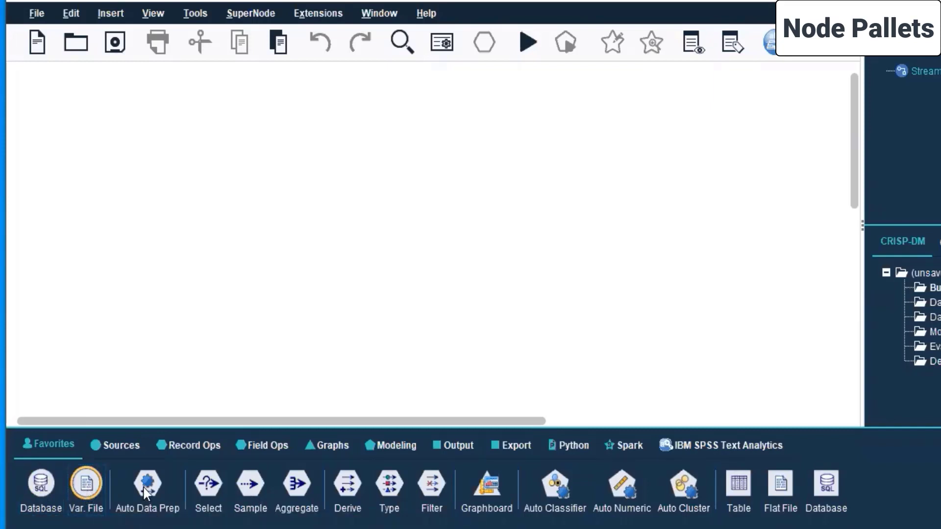
left_click(250, 486)
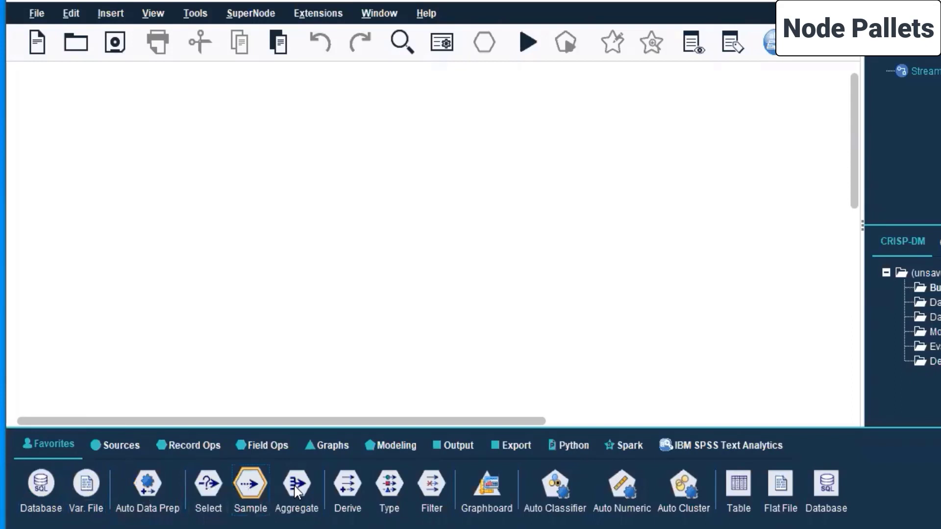
left_click(392, 485)
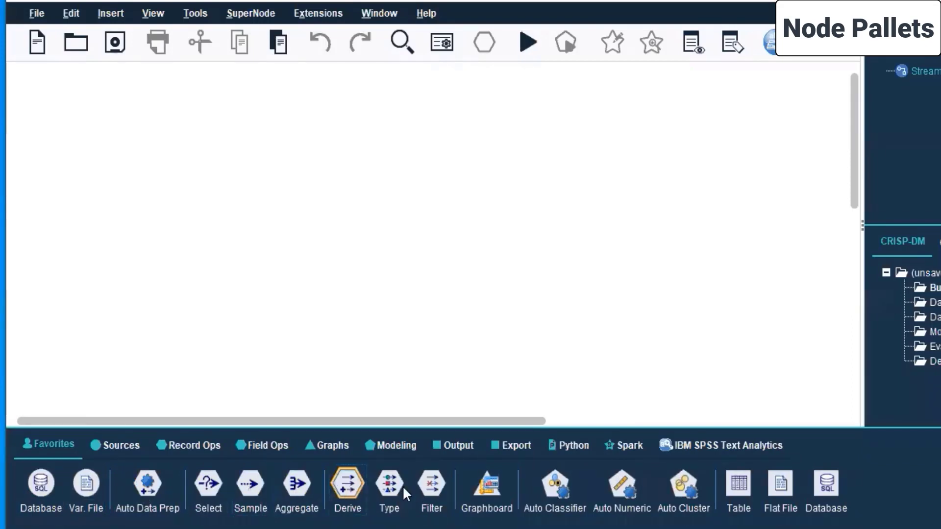
left_click(430, 486)
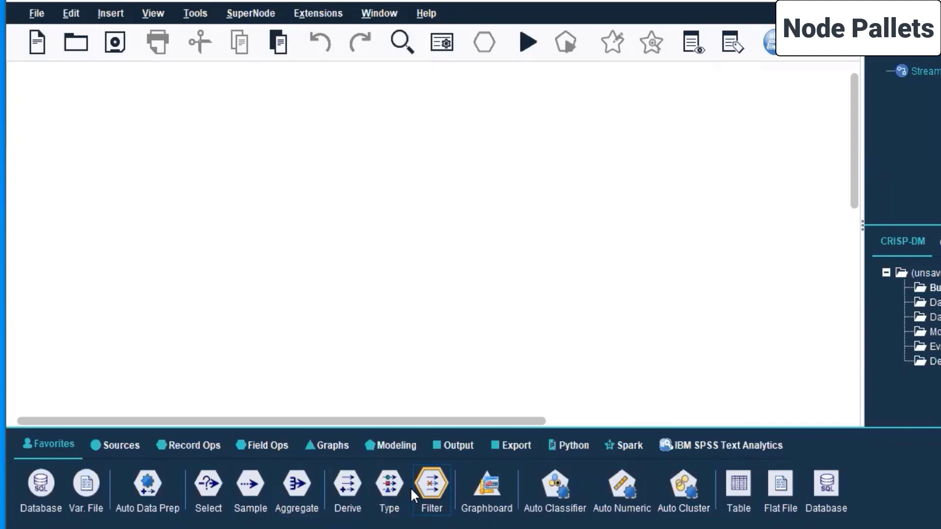
left_click(42, 446)
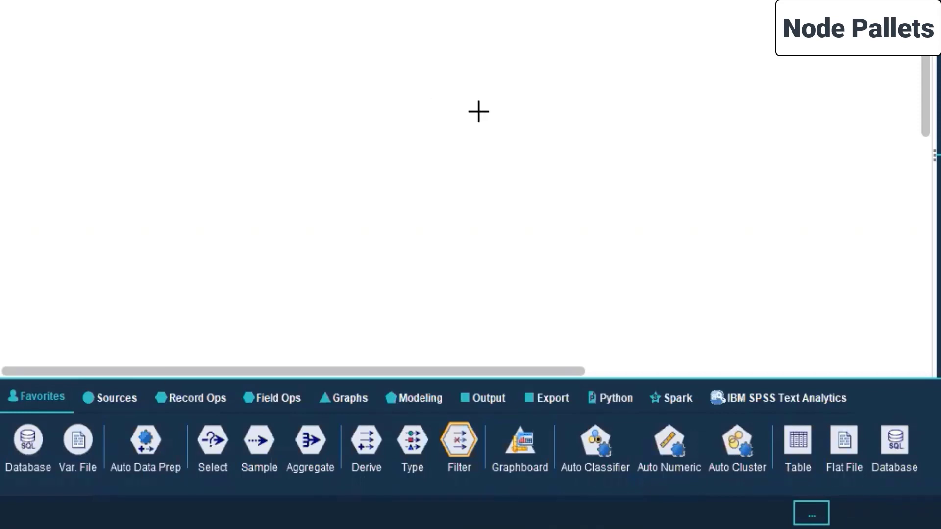
Step: Display the Sources palette and mark the source nodes and file formats topic in the course contents PDF
left_click(111, 398)
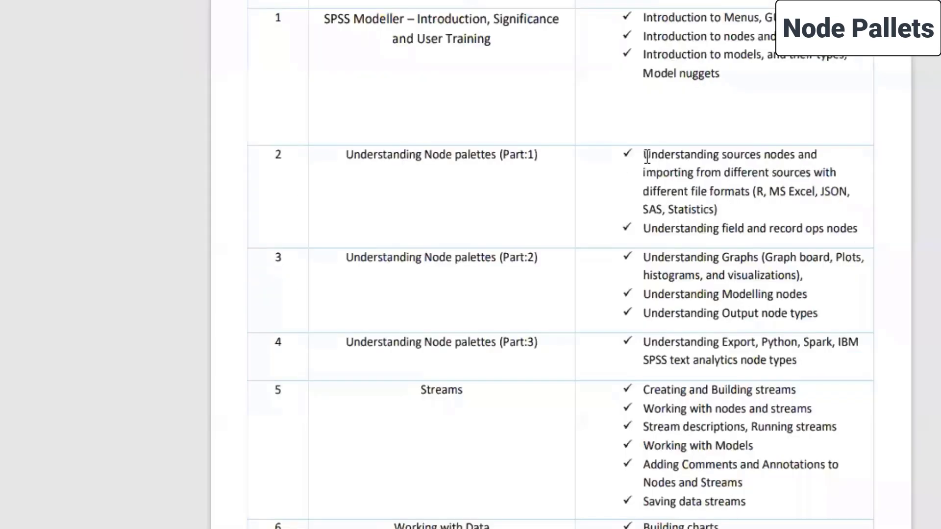
left_click_drag(642, 154, 838, 193)
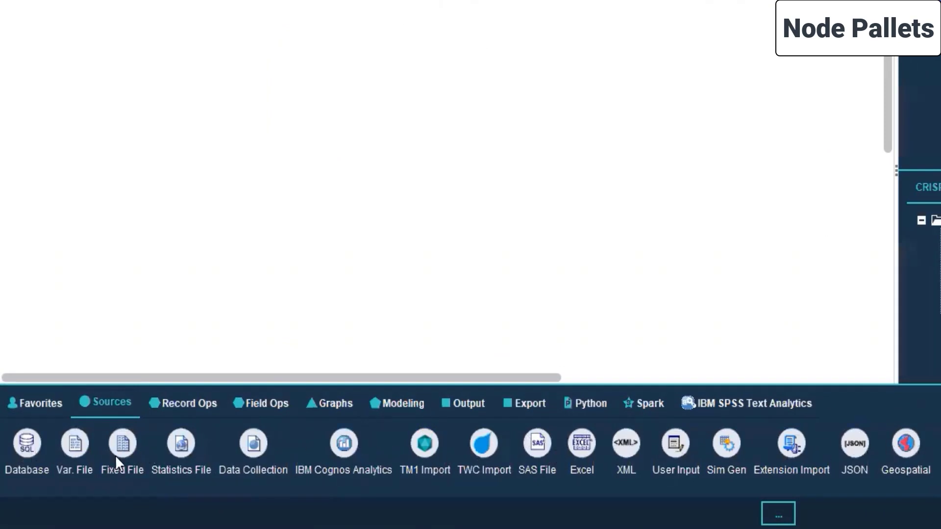
left_click(451, 184)
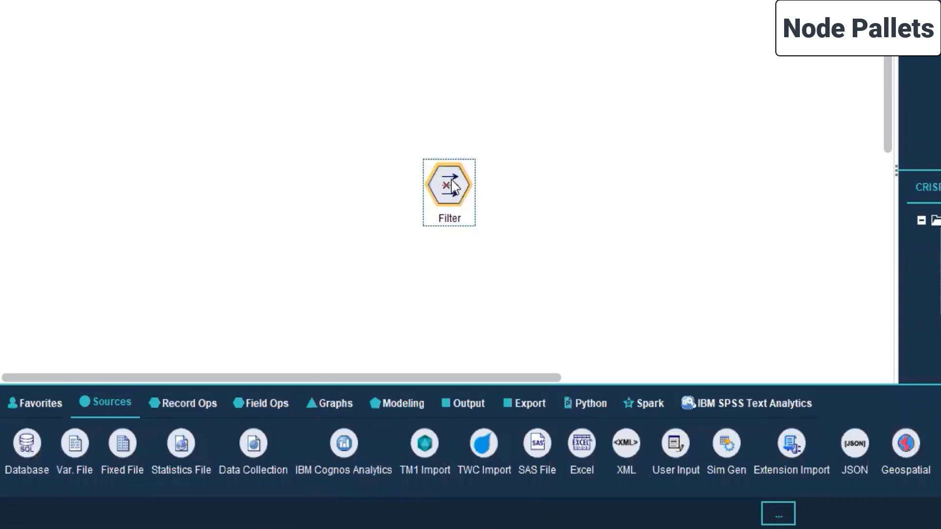
right_click(452, 185)
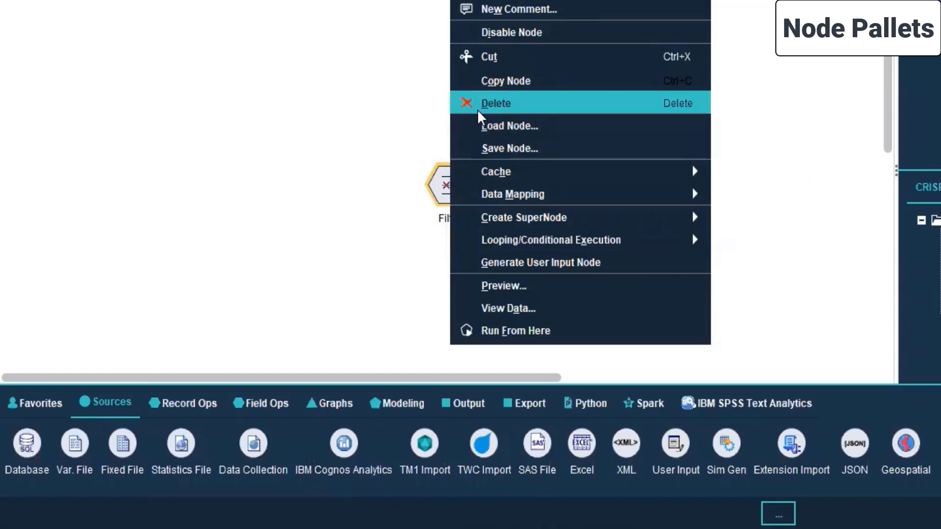
left_click(478, 109)
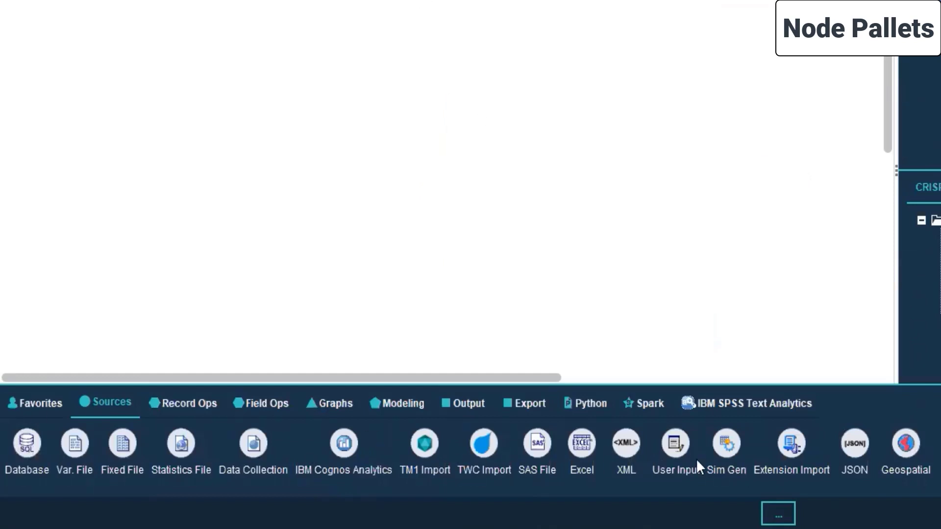
Step: Add a Database source node to the stream and start a new database connection for its data source
double_click(27, 443)
double_click(62, 98)
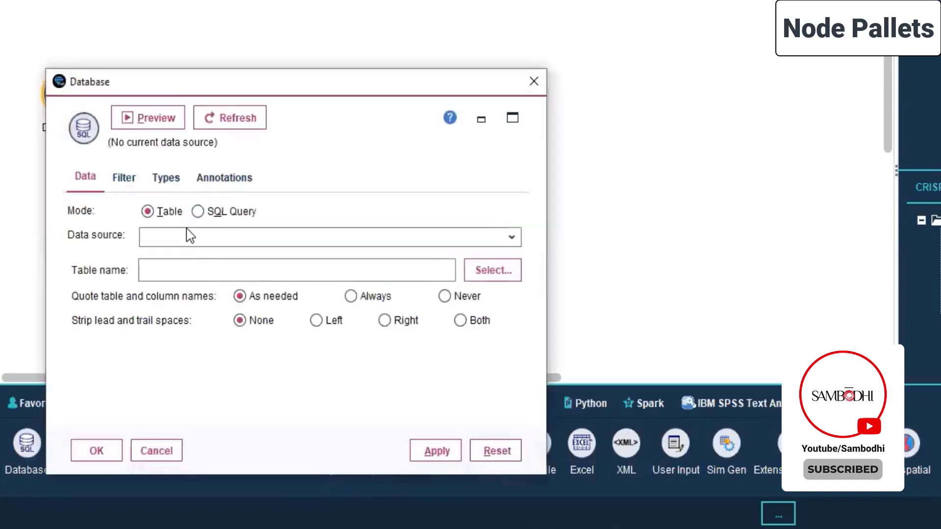
left_click(189, 243)
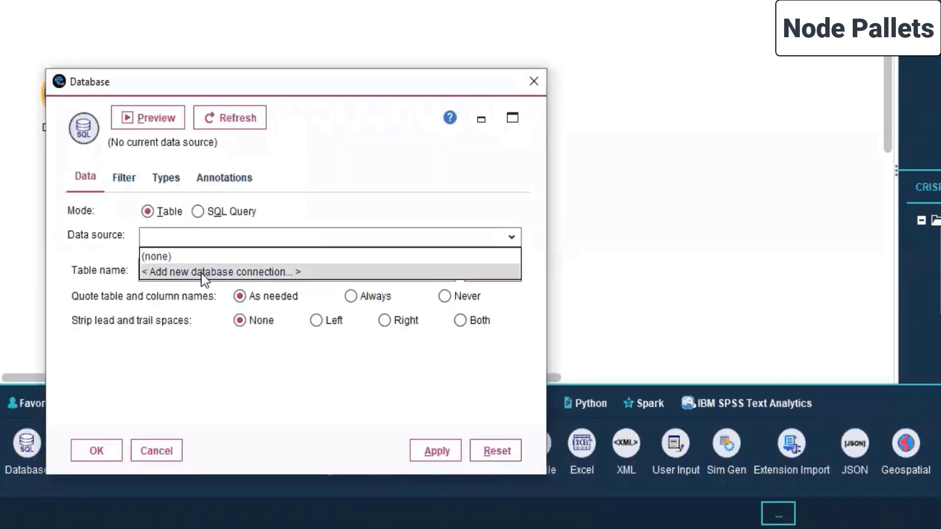
left_click(294, 169)
left_click(165, 239)
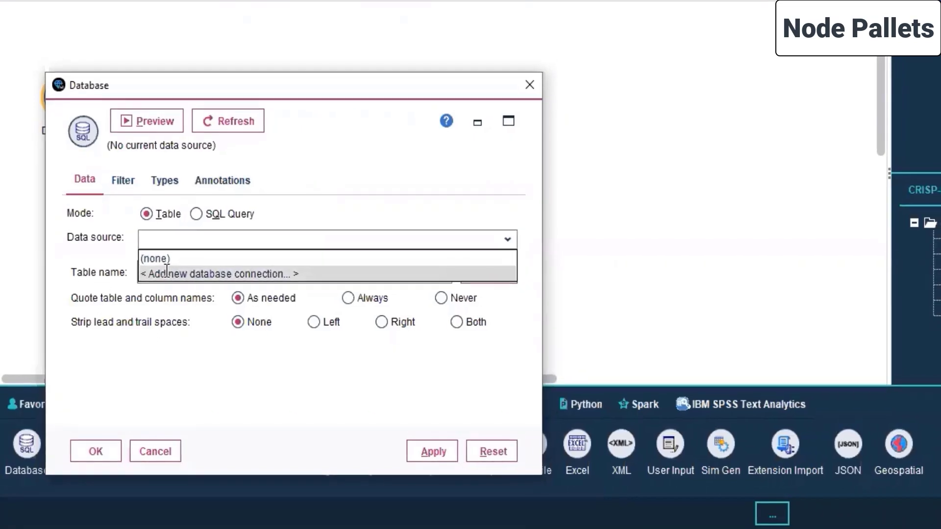
left_click(166, 274)
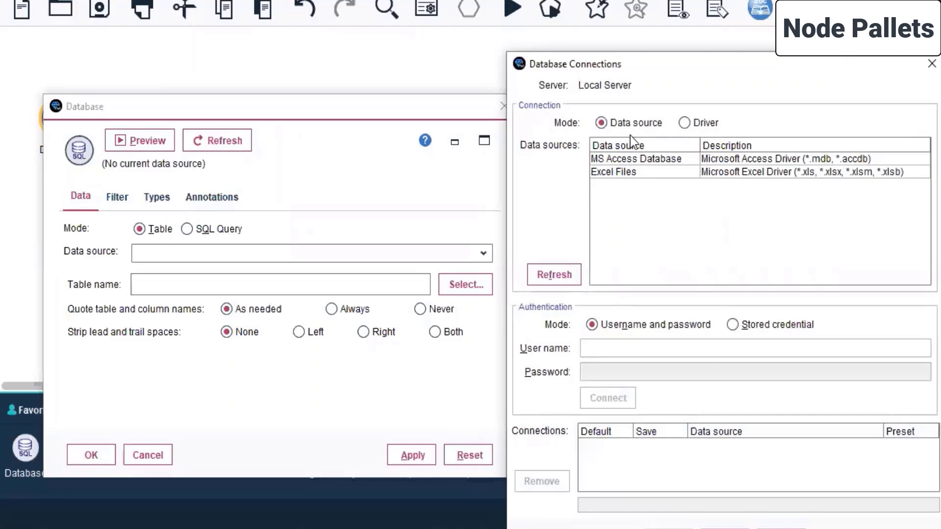
Step: Inspect the MS Access Database and Excel Files data sources and refresh the data source list
left_click(627, 158)
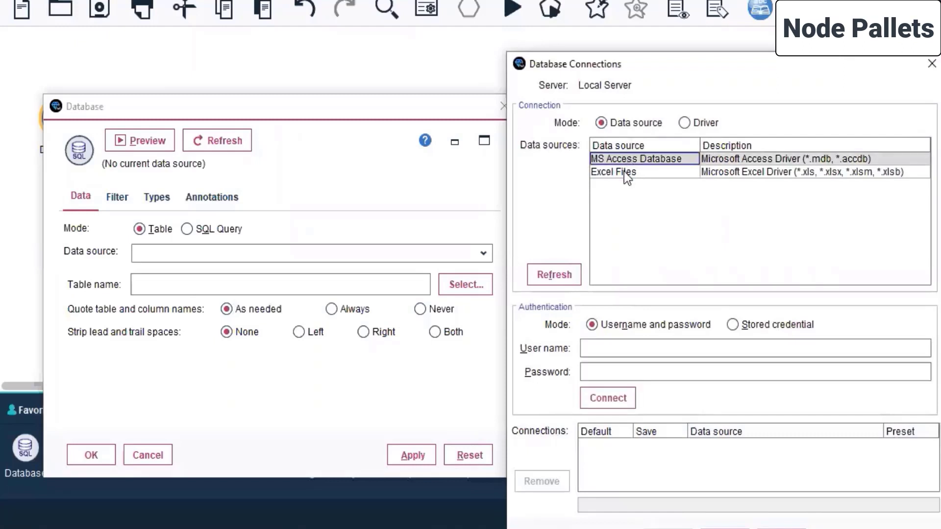
left_click(624, 171)
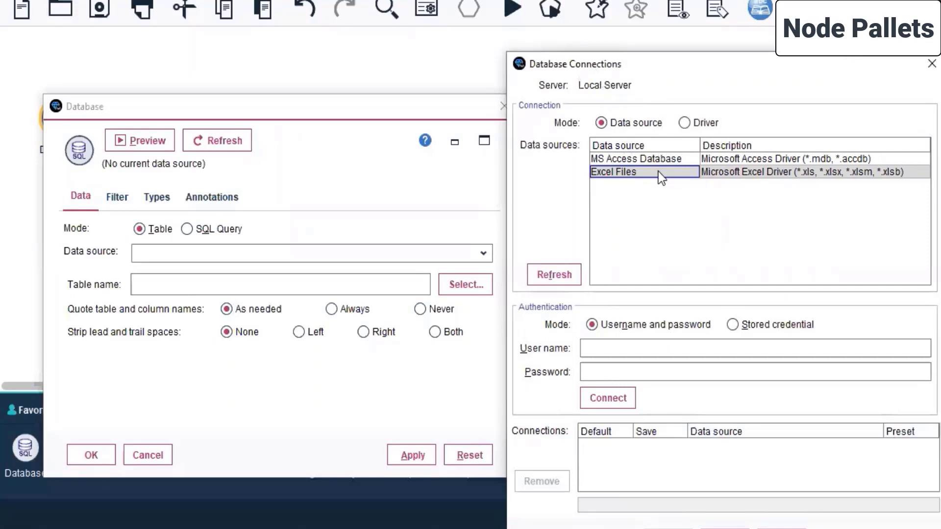
left_click(732, 175)
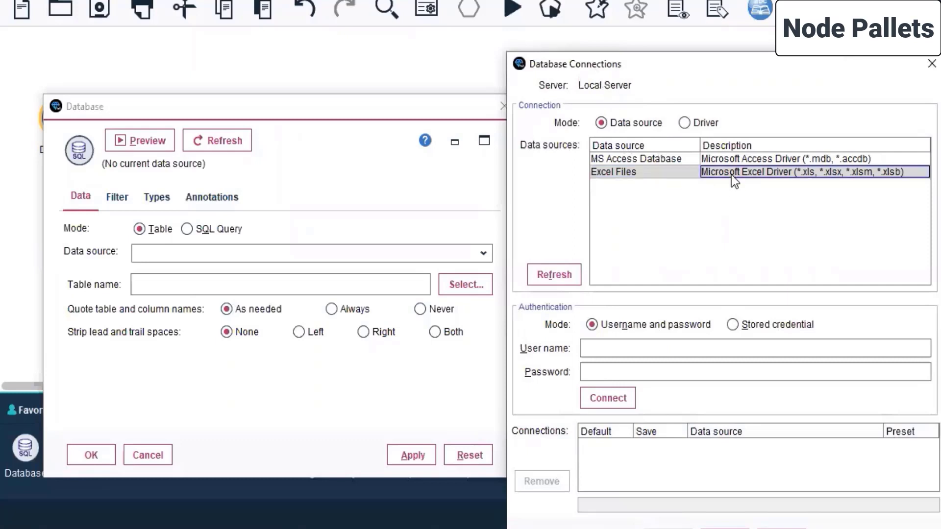
left_click(562, 274)
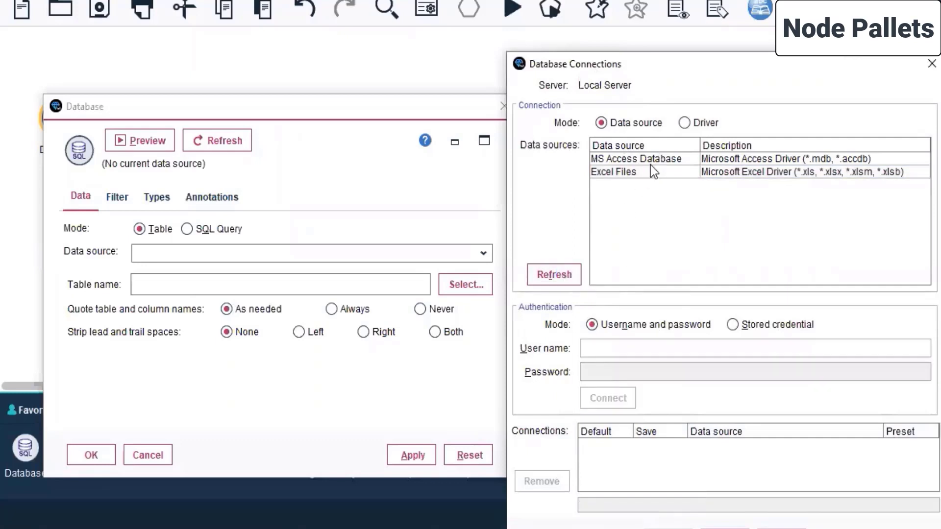
Step: Try to connect to the Excel Files data source with the user name and password left blank
left_click(704, 172)
left_click(593, 341)
left_click(609, 374)
left_click(610, 399)
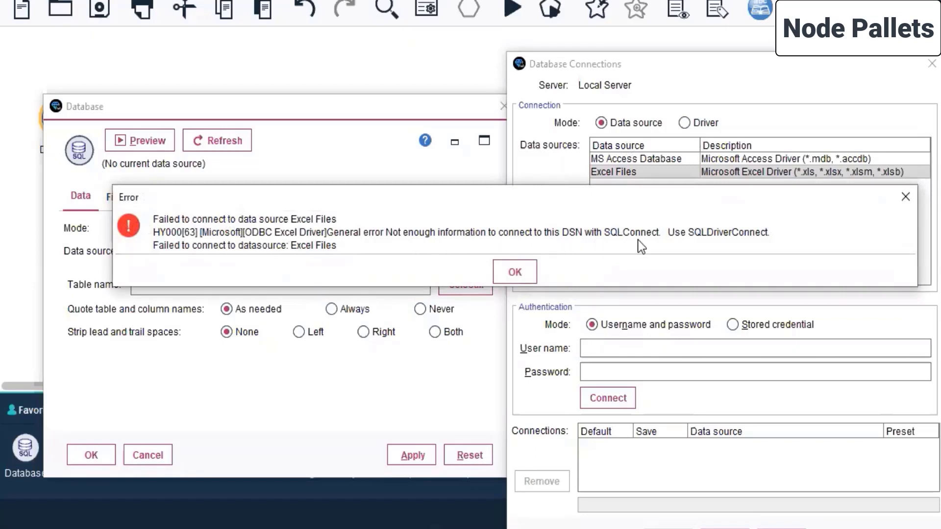
left_click(498, 268)
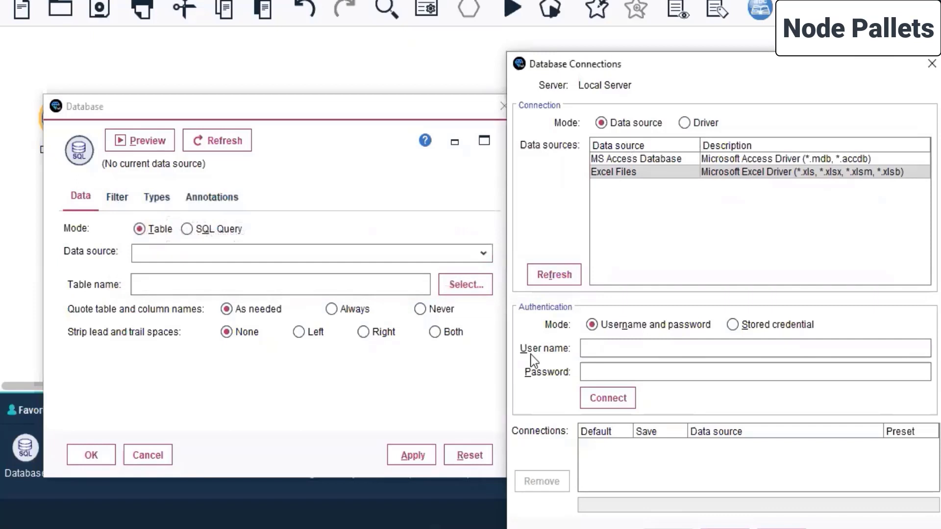
Step: Set the database connection's authentication mode to Stored credential and browse for a credential
left_click(621, 349)
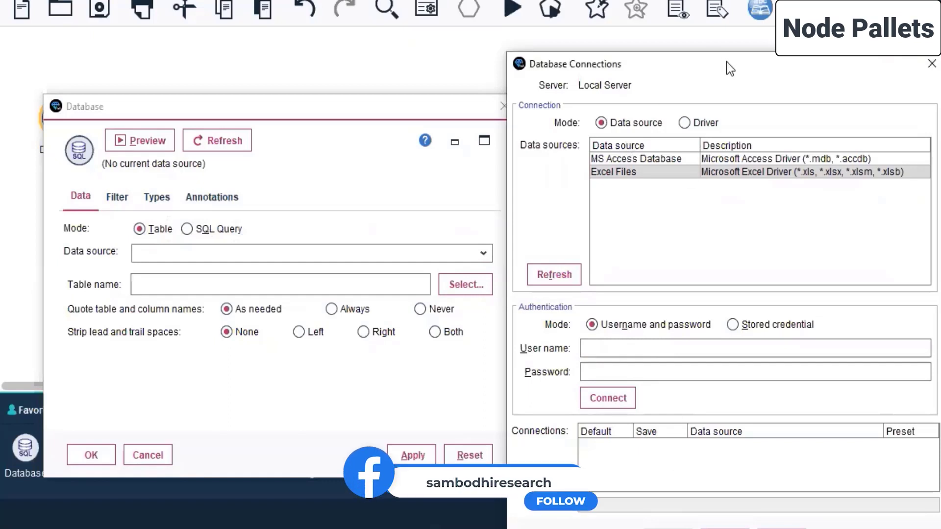
left_click_drag(725, 63, 617, 1)
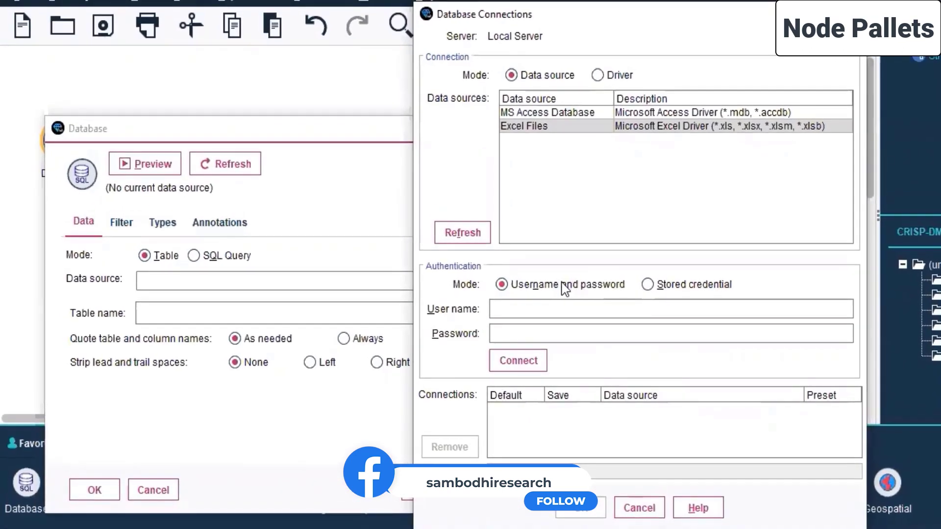
left_click(647, 286)
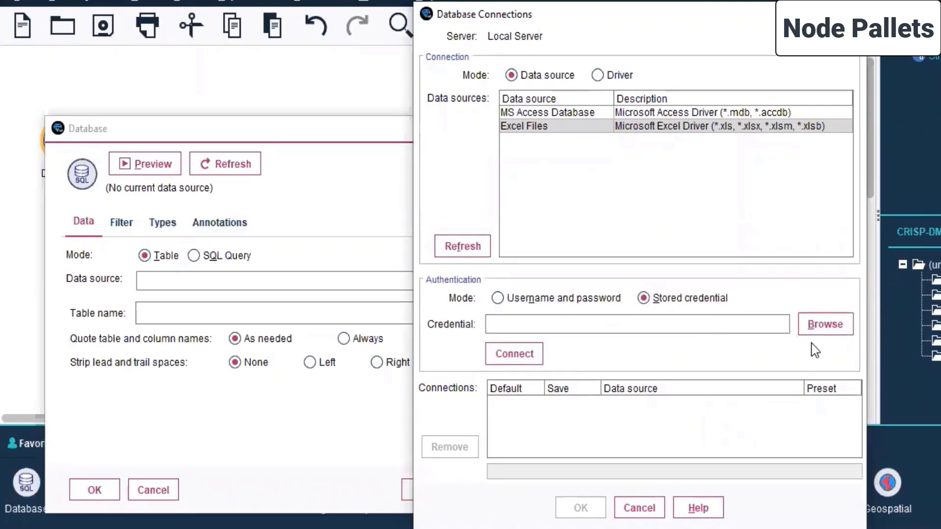
left_click(810, 324)
left_click(667, 414)
left_click_drag(573, 17, 709, 84)
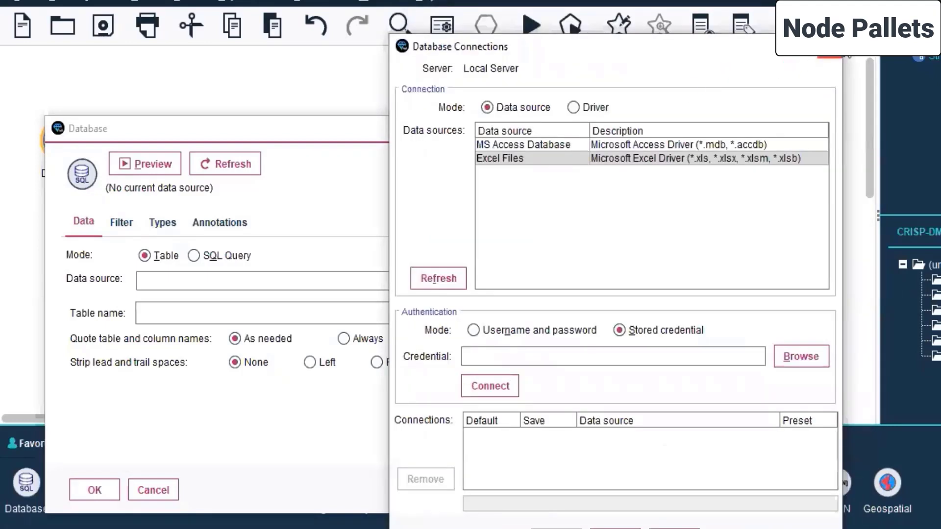
Step: Close the database connection setup, review the Database node's filter, types and annotations settings, and leave the node unchanged
left_click(831, 56)
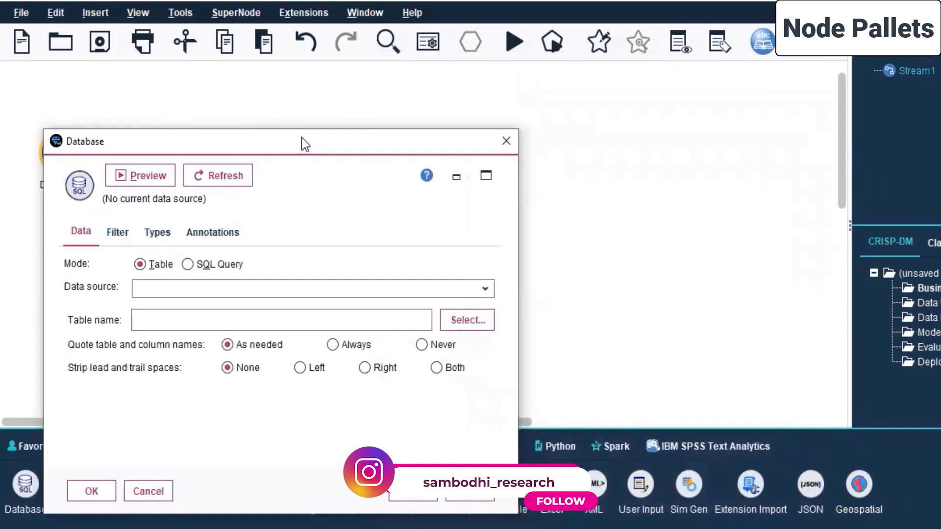
left_click_drag(302, 137, 528, 71)
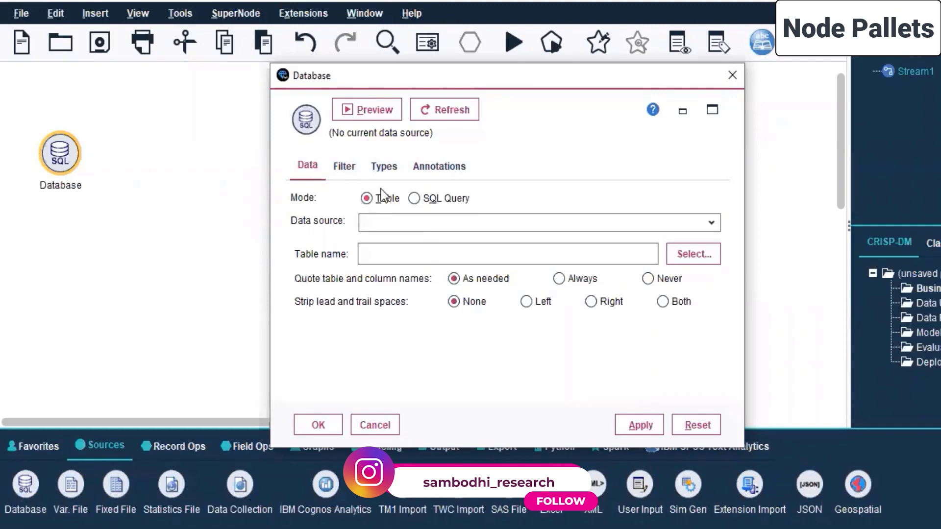
left_click(345, 166)
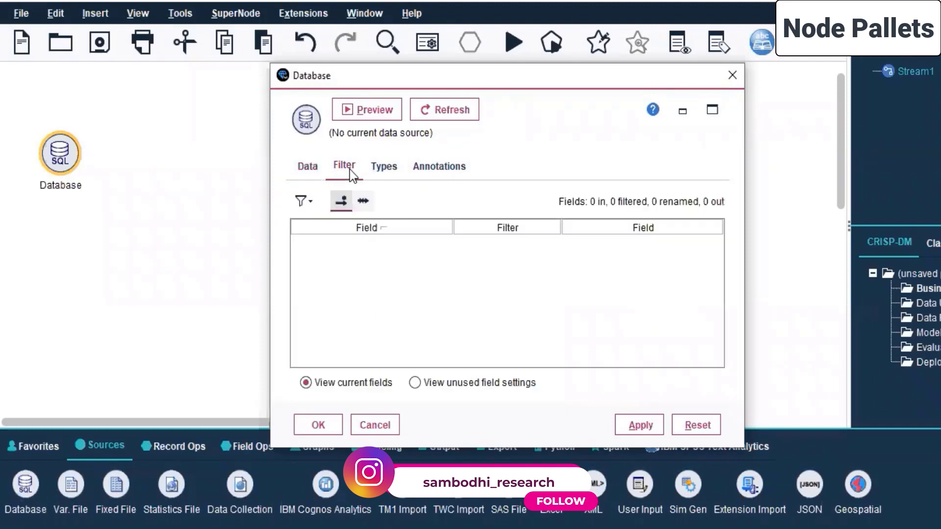
left_click(389, 165)
left_click(435, 166)
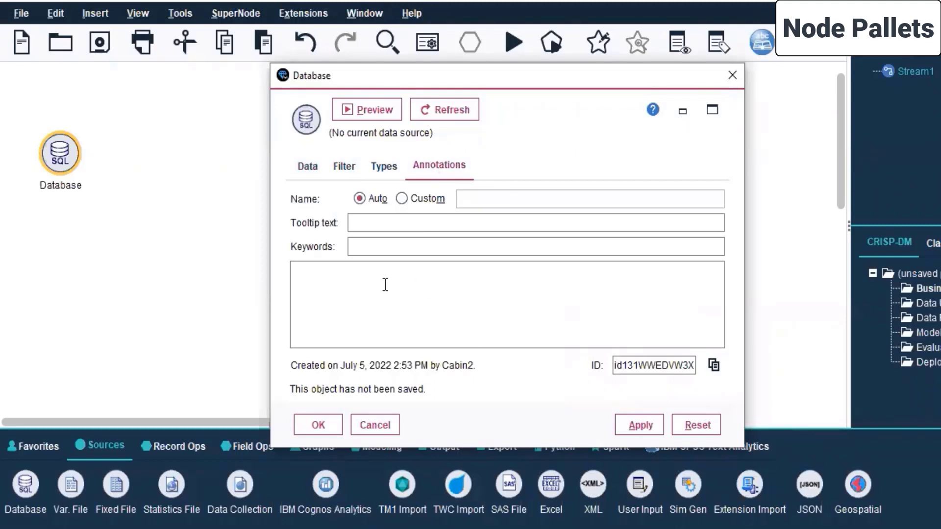
left_click(375, 425)
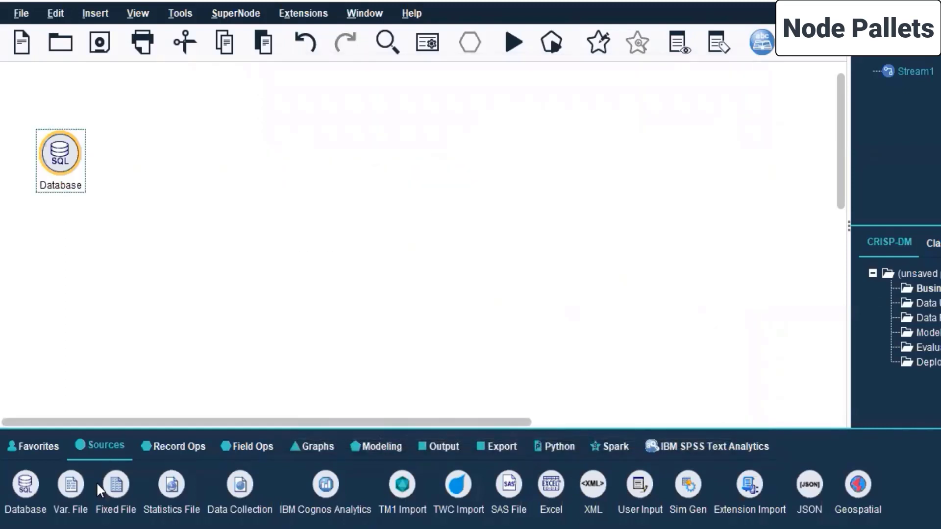
Step: Add a Var. File source node to the right of the Database node and open its settings
left_click(66, 487)
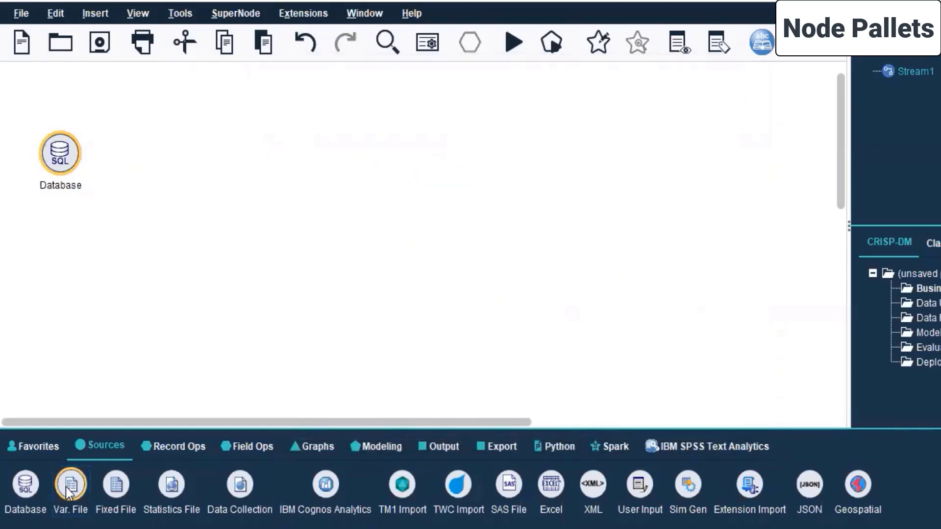
left_click_drag(70, 488, 417, 154)
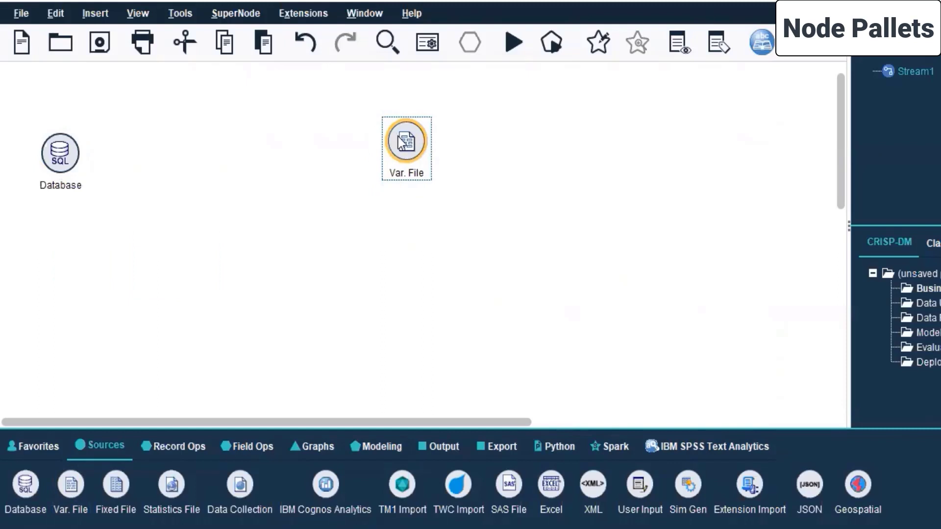
double_click(398, 136)
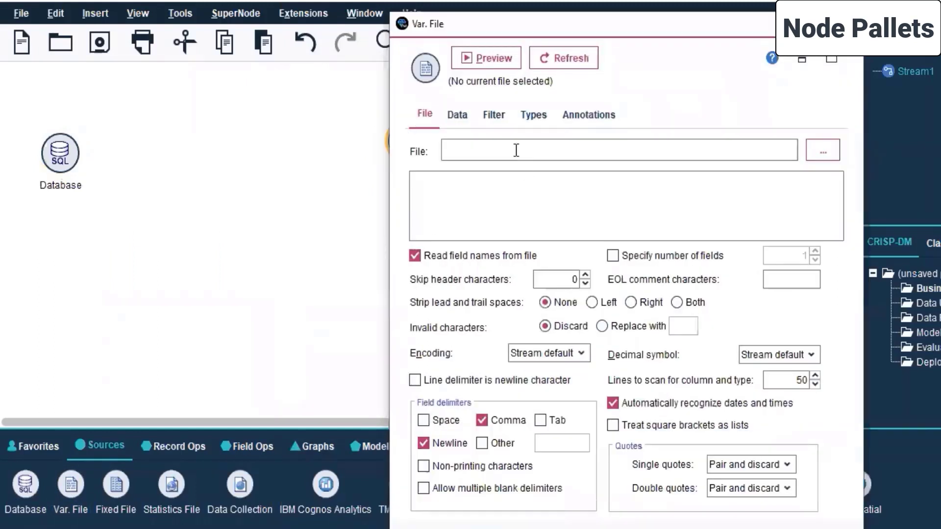
Step: Set the Var. File node's input file to statisticsexp.sav from the Downloads folder and apply the settings
left_click(822, 153)
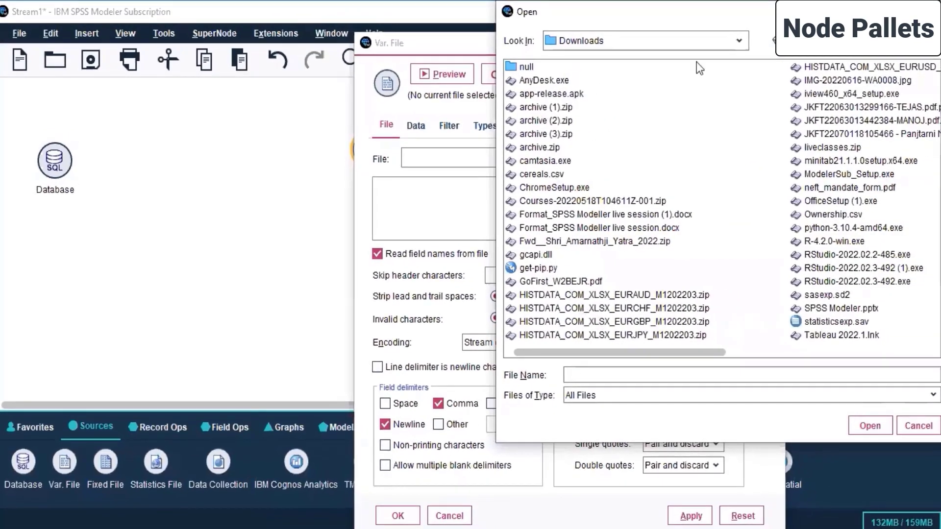
left_click_drag(656, 12, 469, 45)
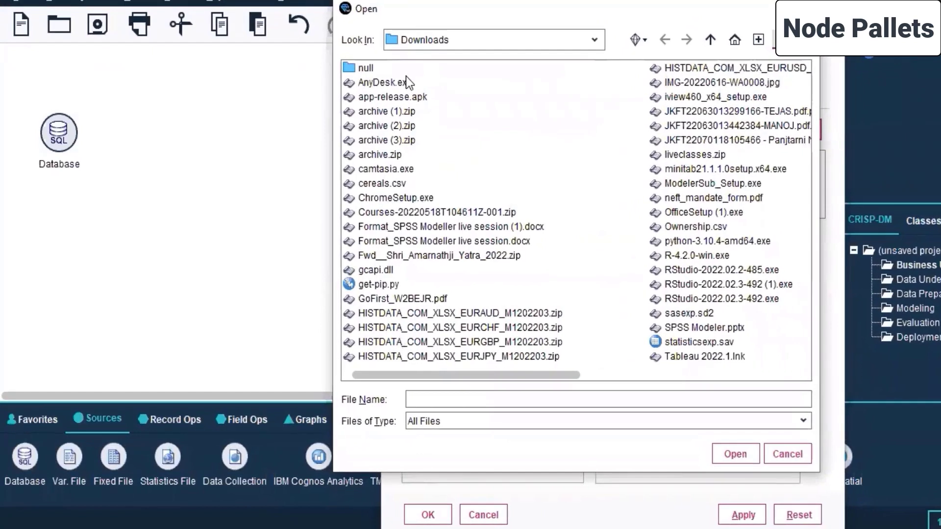
left_click(692, 342)
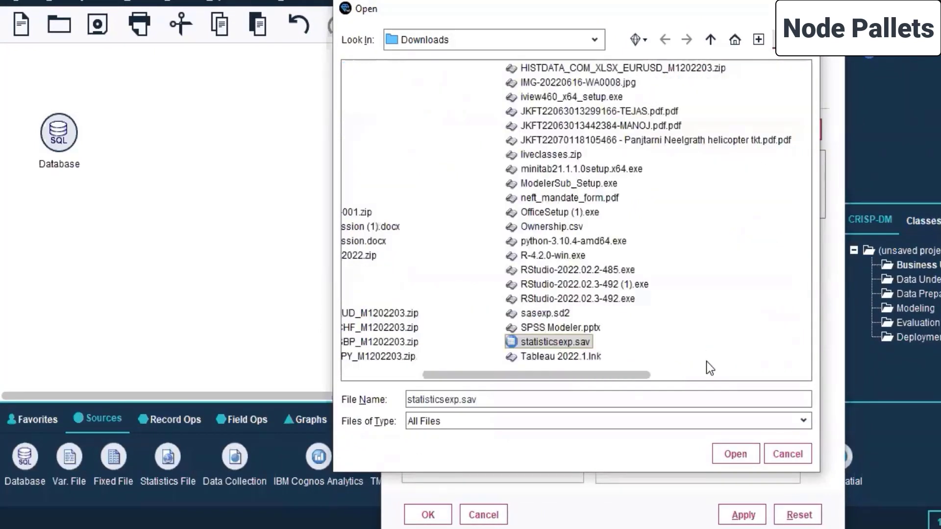
left_click(734, 454)
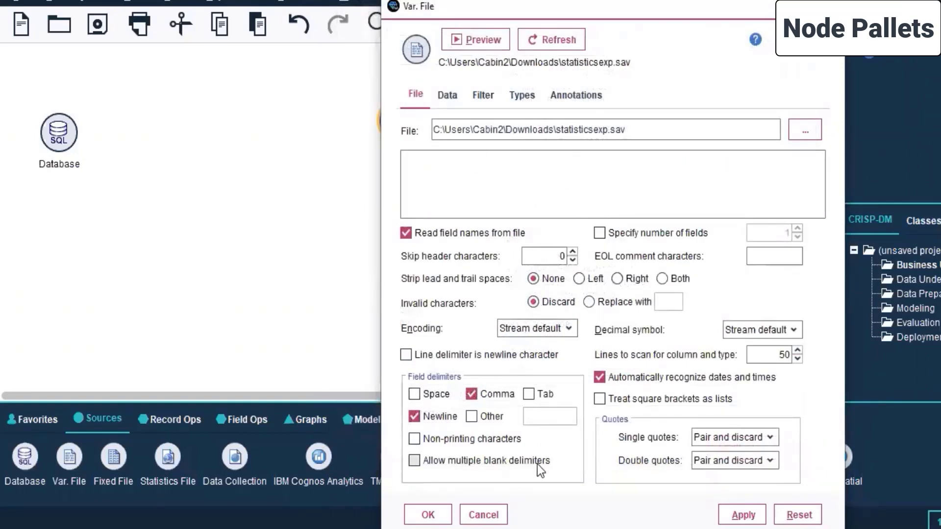
left_click(743, 515)
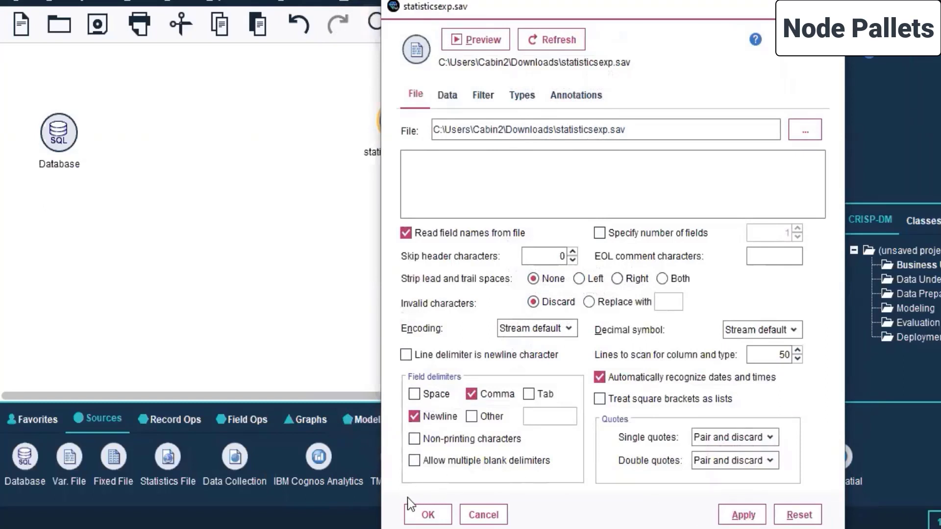
left_click(427, 514)
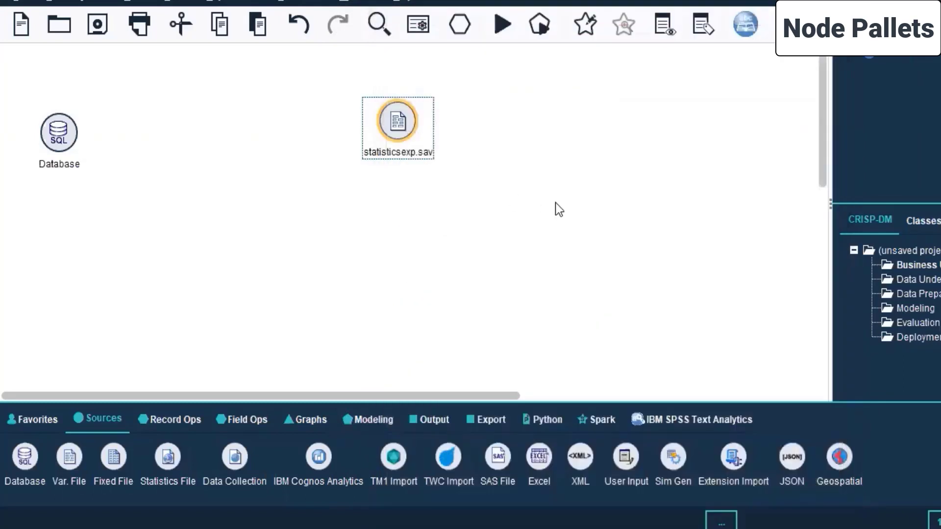
Step: Reopen the statisticsexp.sav node and preview its data
left_click(540, 194)
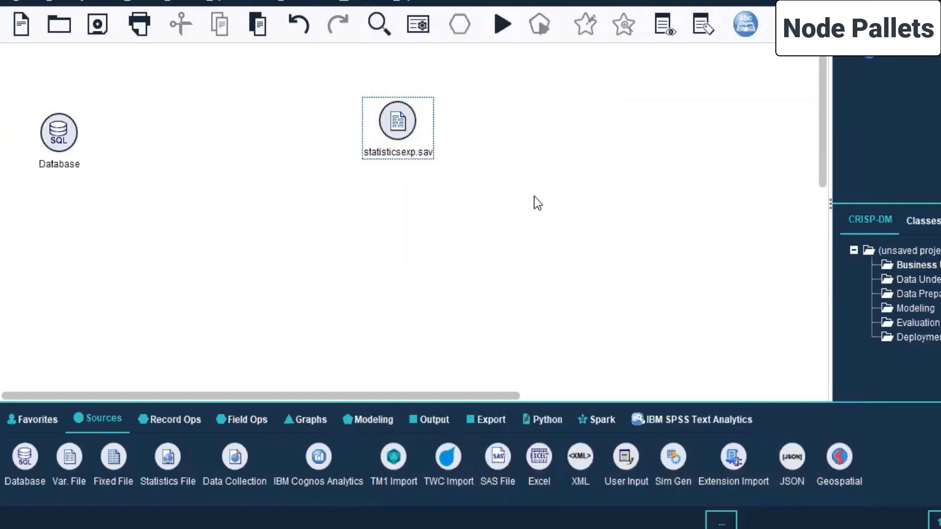
double_click(401, 123)
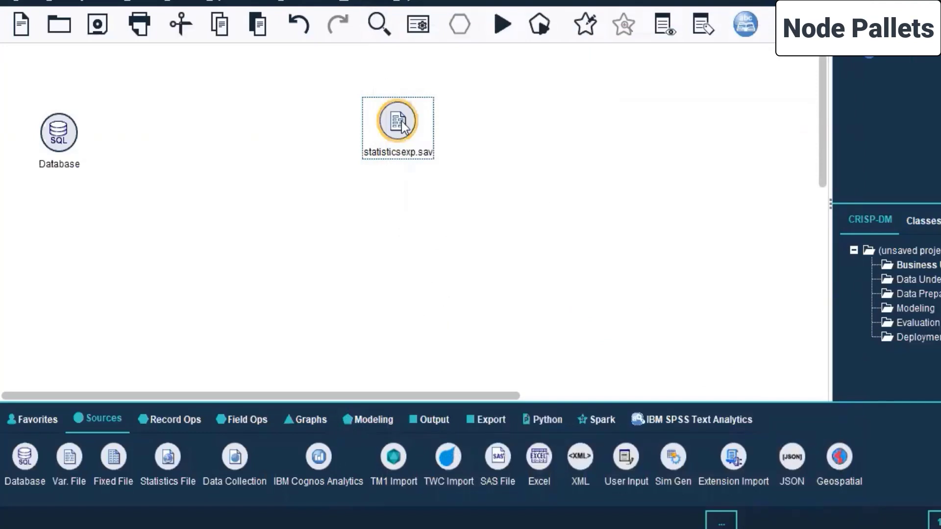
left_click(476, 34)
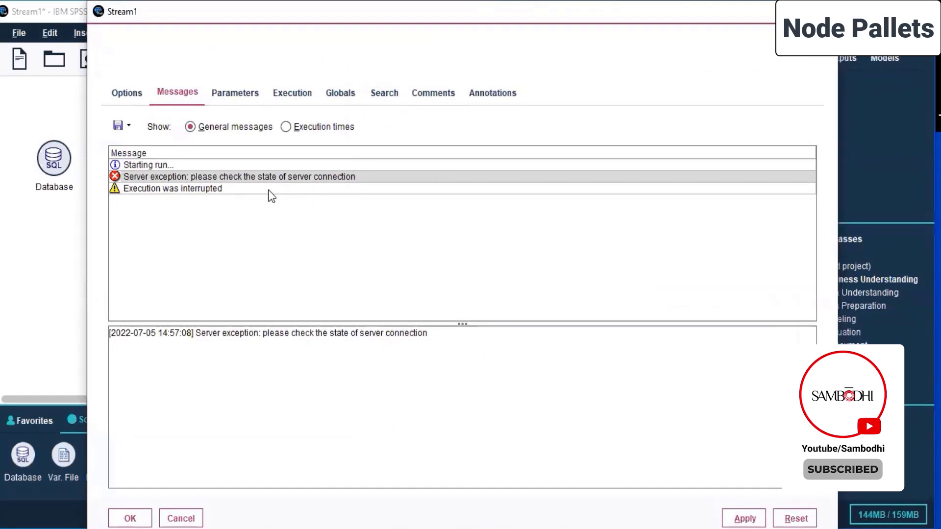
Step: Check the stream's message options and execution times, and close the messages and the statisticsexp.sav node's settings
left_click(127, 130)
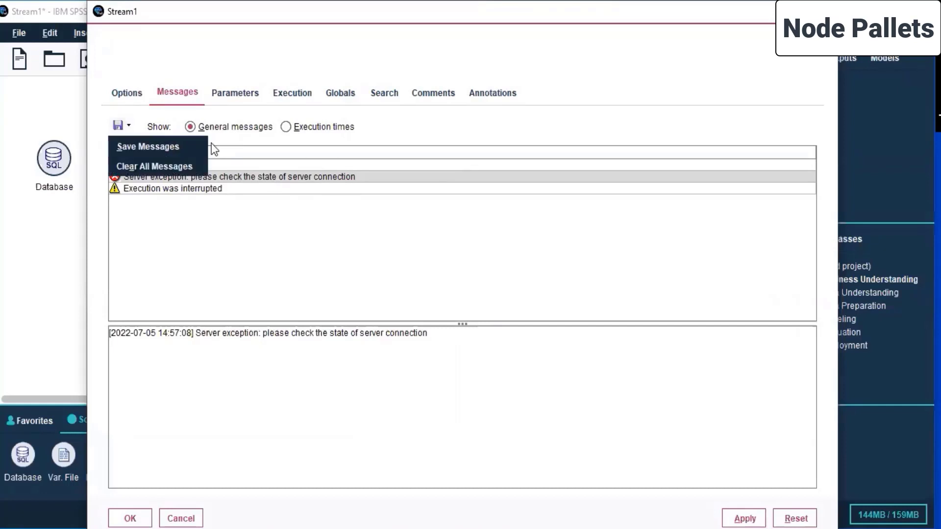
left_click(502, 117)
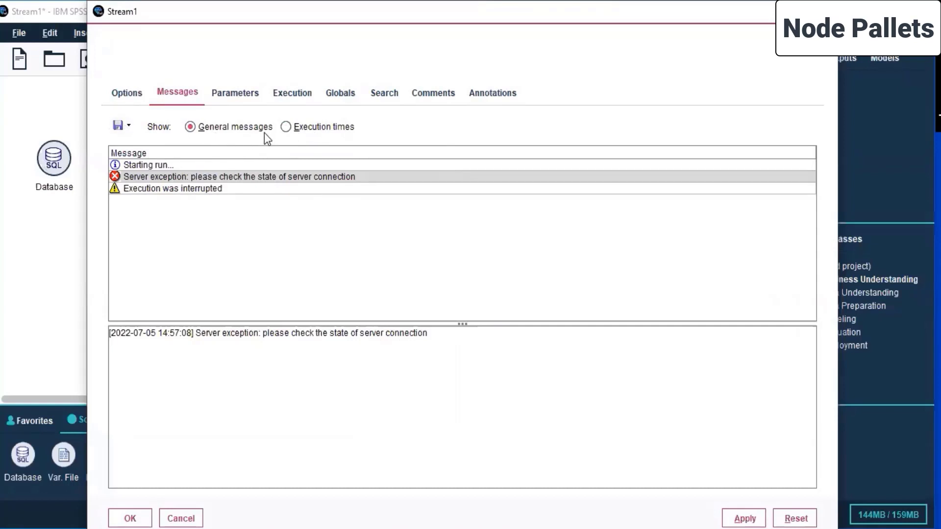
left_click(287, 127)
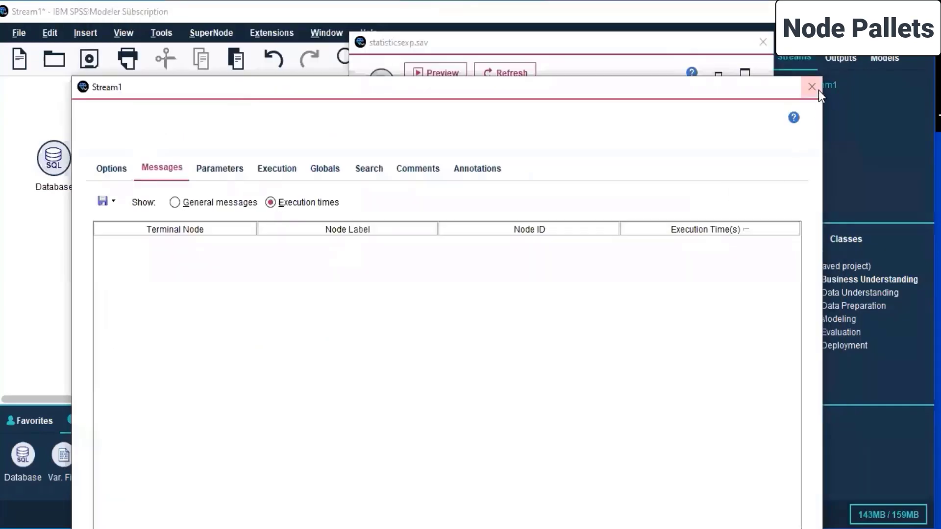
left_click(816, 93)
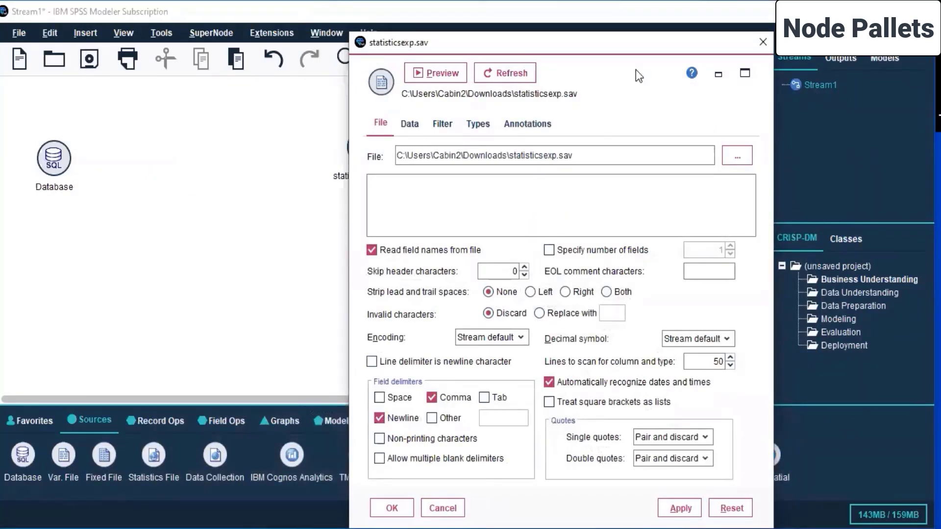
left_click_drag(562, 36, 557, 91)
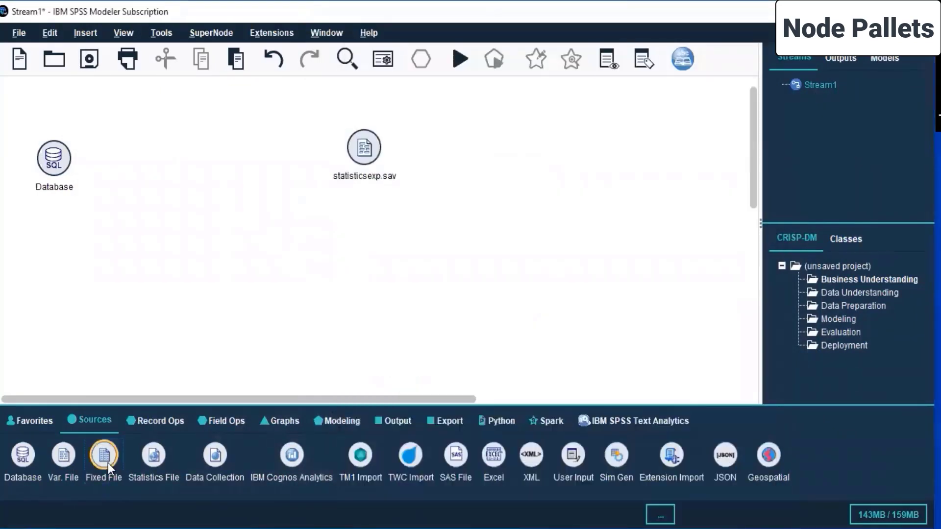
Step: Add a Fixed File source node below the existing nodes and browse Downloads for its input file without choosing one
left_click_drag(108, 462, 292, 270)
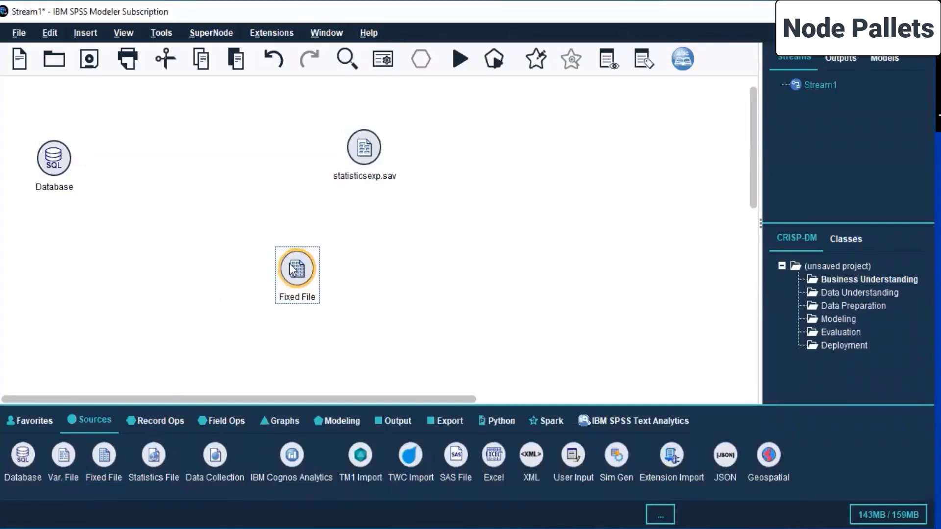
double_click(292, 270)
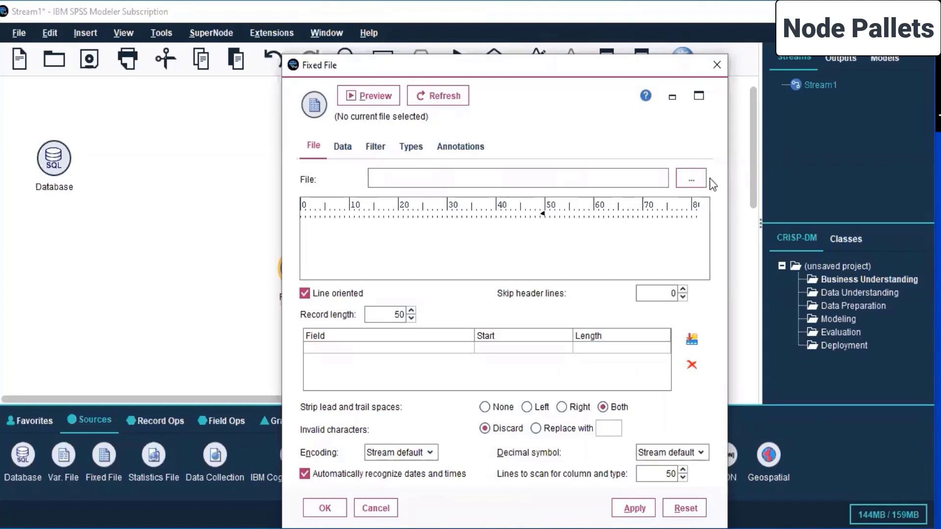
left_click(689, 178)
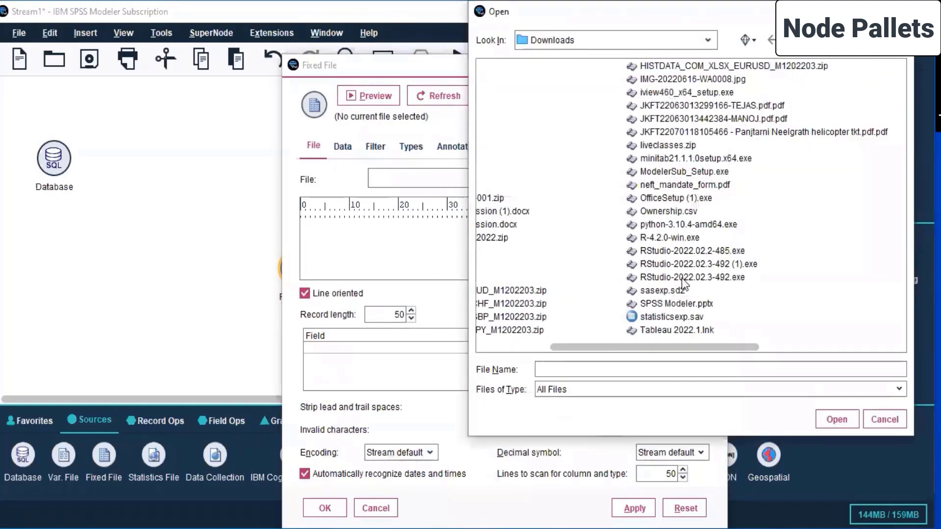
left_click(698, 387)
left_click(698, 387)
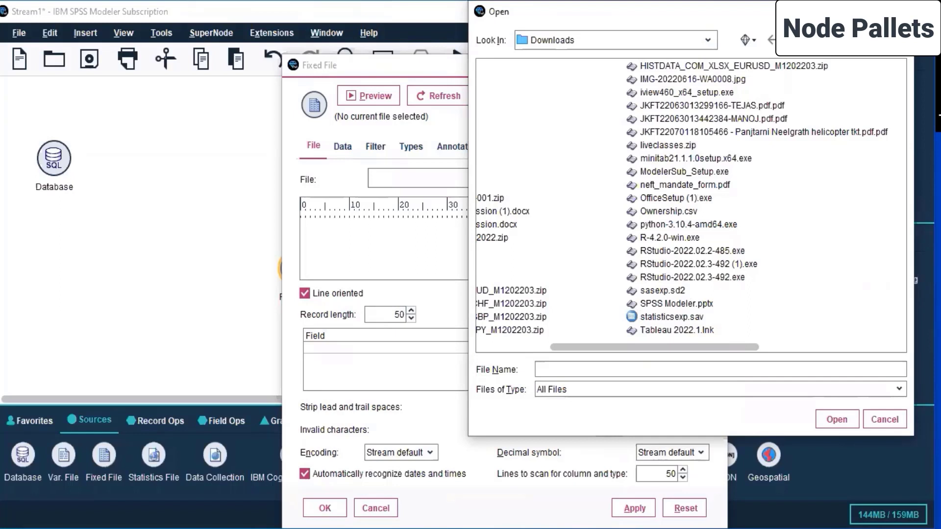
left_click_drag(847, 13, 662, 73)
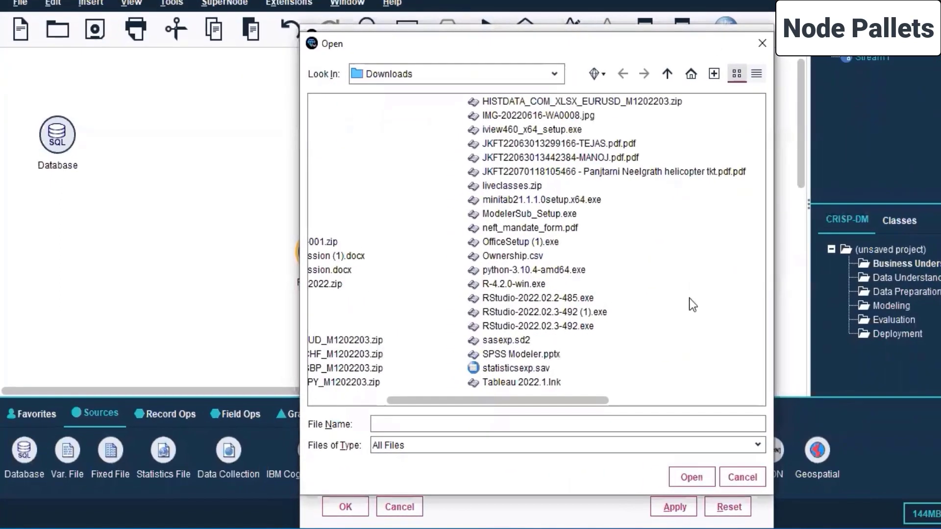
left_click(742, 477)
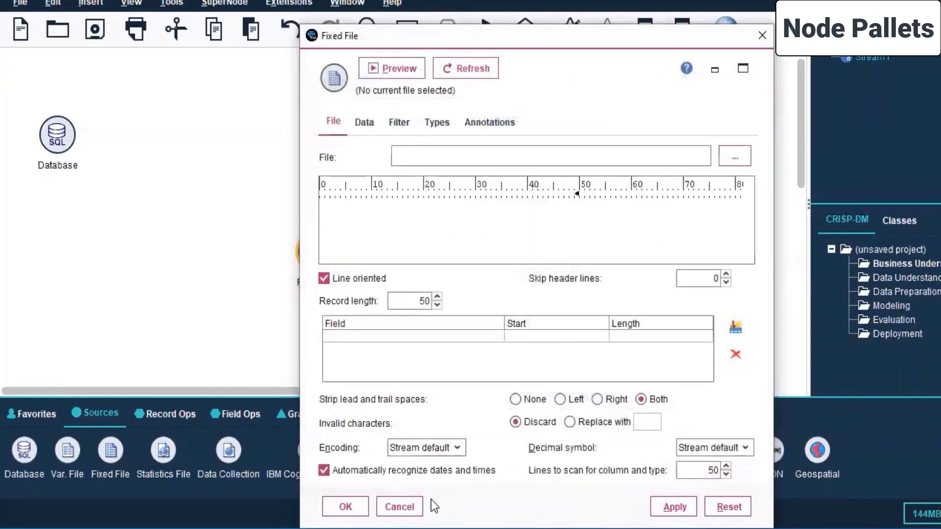
left_click(399, 507)
left_click(292, 225)
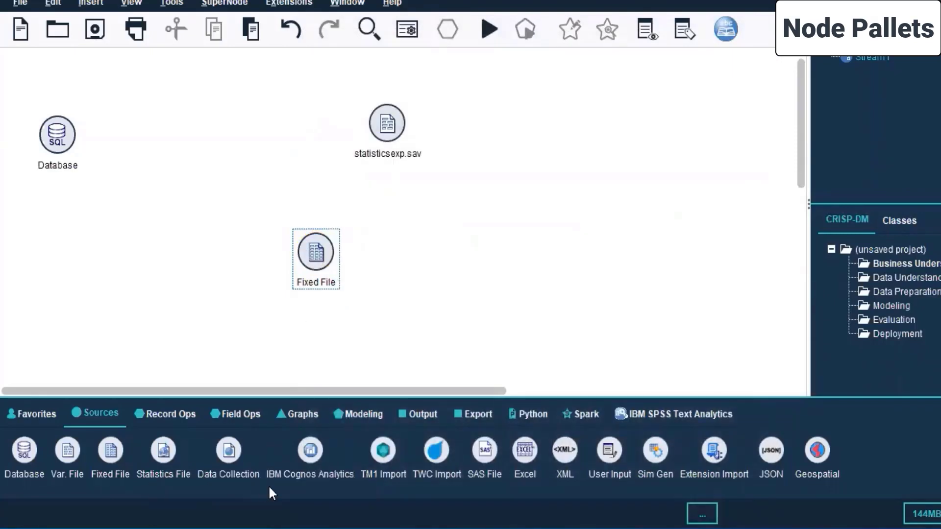
Step: Add a Statistics File source node, place it to the right of the statisticsexp.sav node and open its settings
double_click(158, 453)
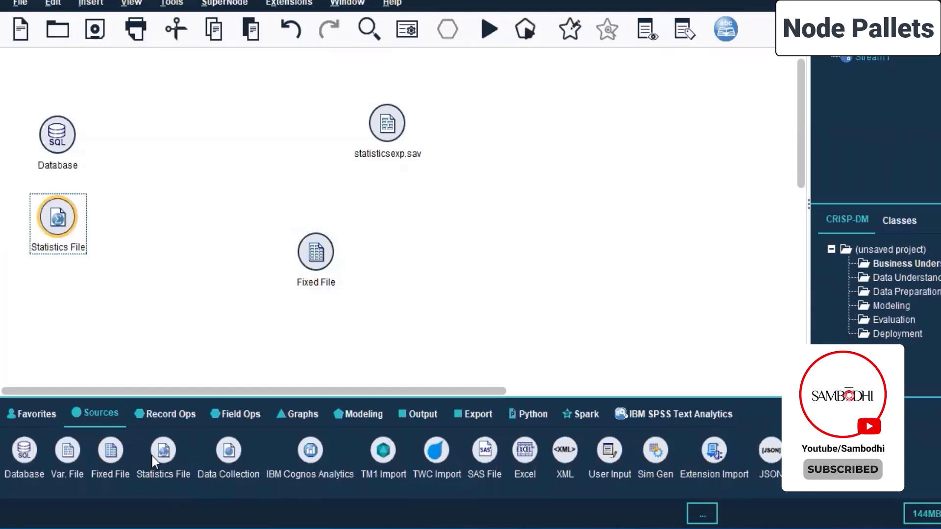
left_click_drag(58, 218, 655, 171)
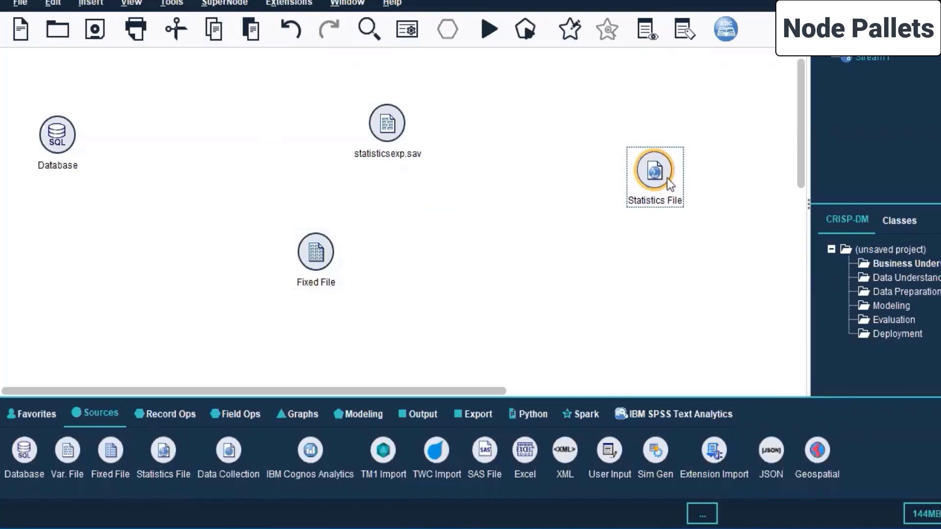
double_click(648, 181)
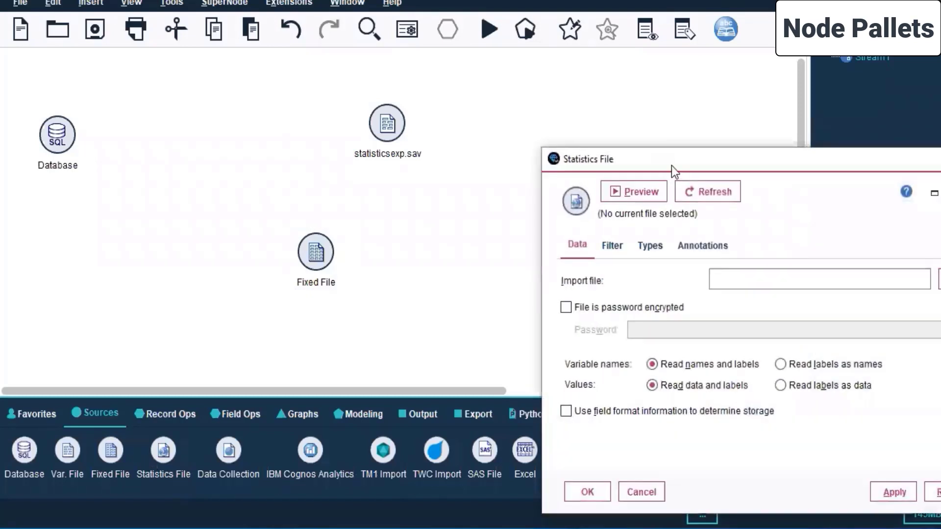
Step: Choose diabetes - new variable.sav from the SPSS datasets folder inside Minitab Dataset as the Statistics File node's import file
left_click_drag(661, 159, 356, 82)
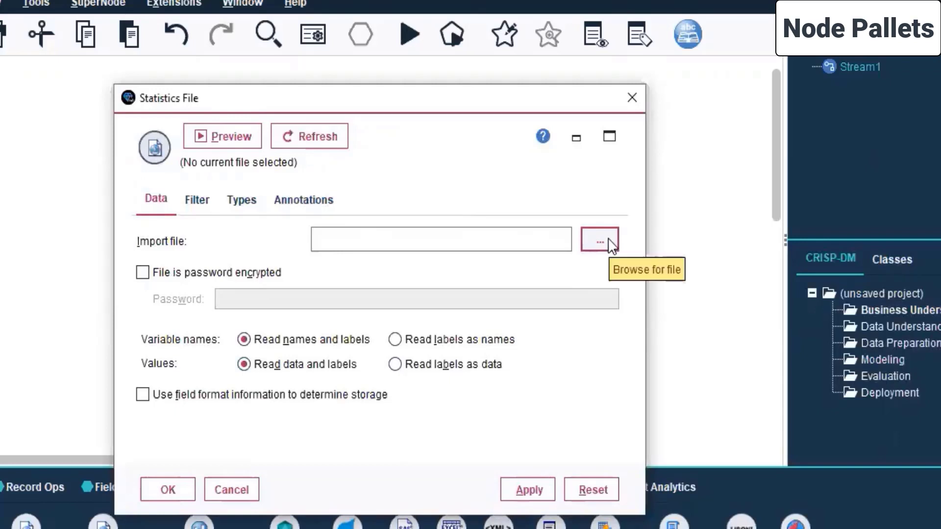
left_click(609, 240)
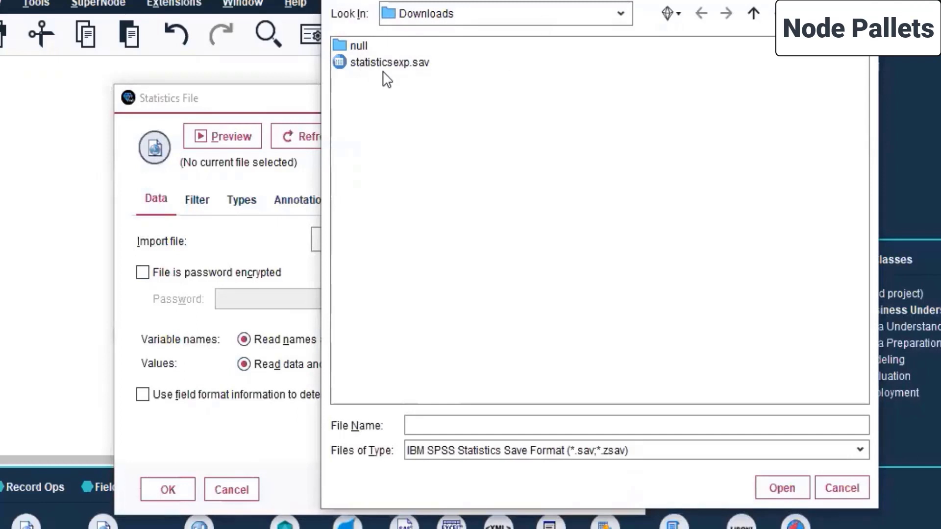
left_click(621, 15)
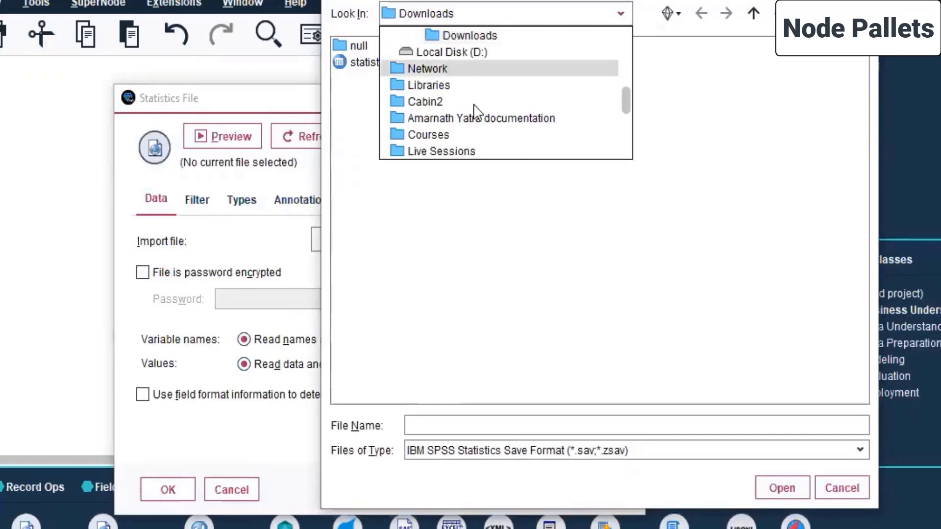
left_click_drag(629, 104, 630, 122)
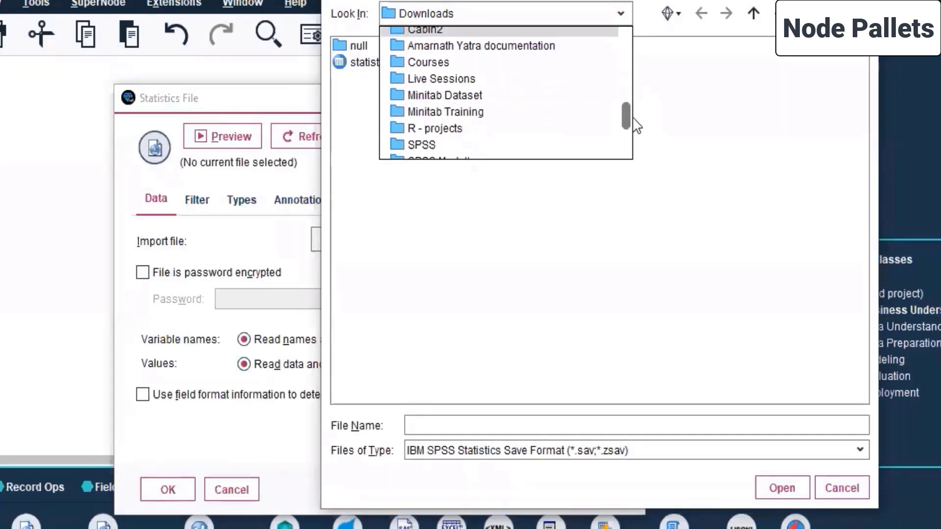
left_click(444, 89)
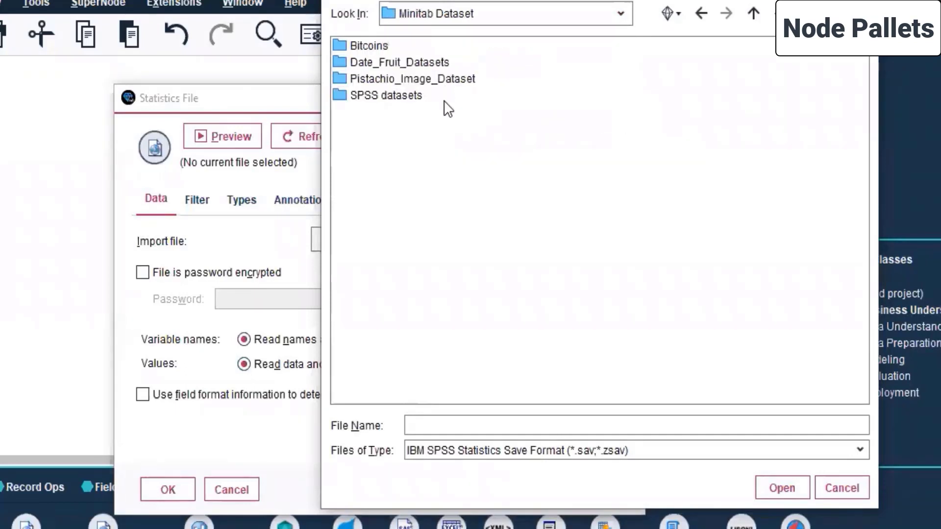
left_click(377, 102)
double_click(377, 102)
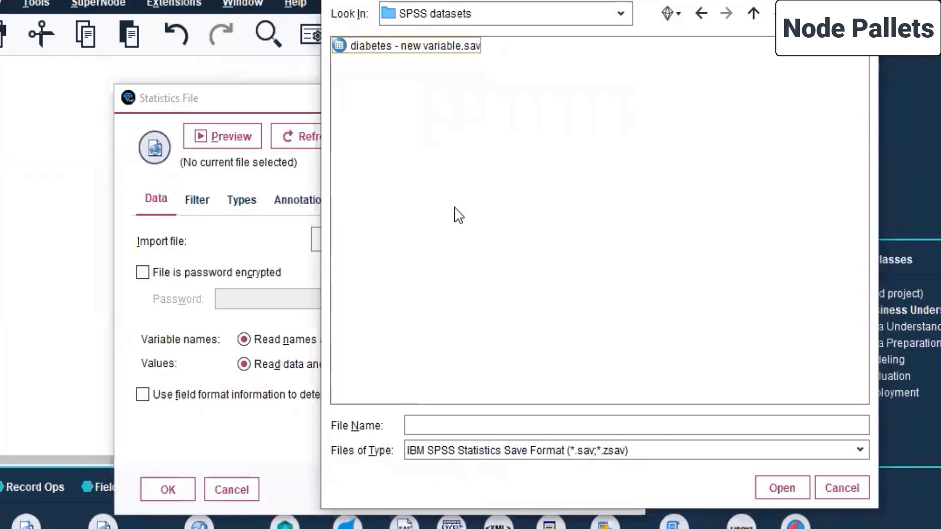
left_click(473, 50)
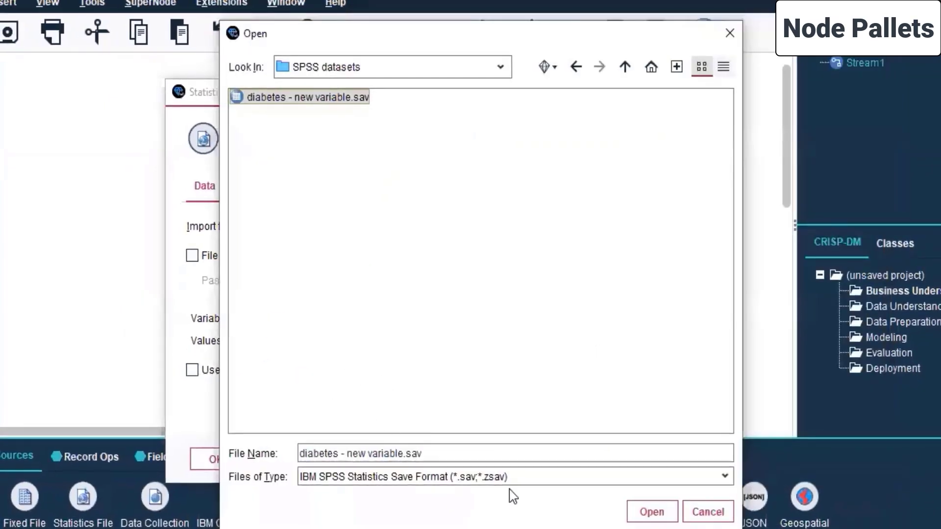
left_click(474, 476)
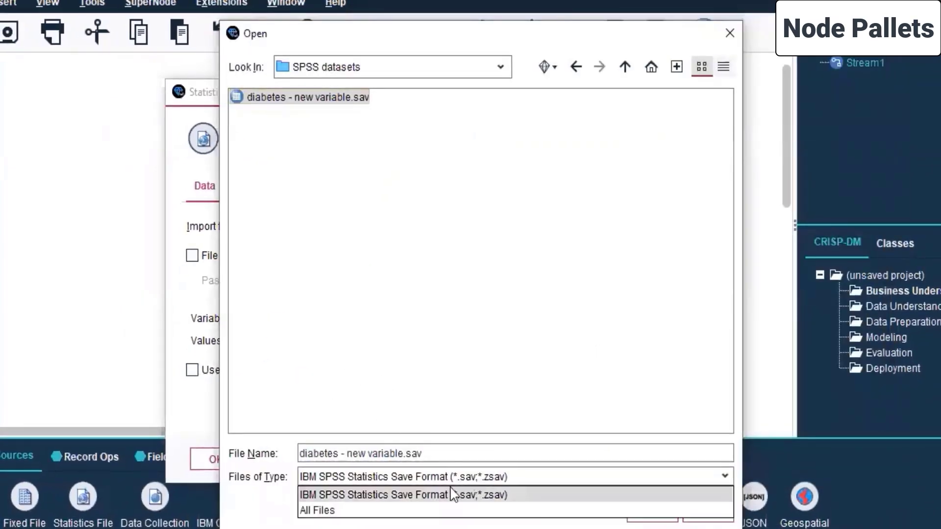
left_click(380, 497)
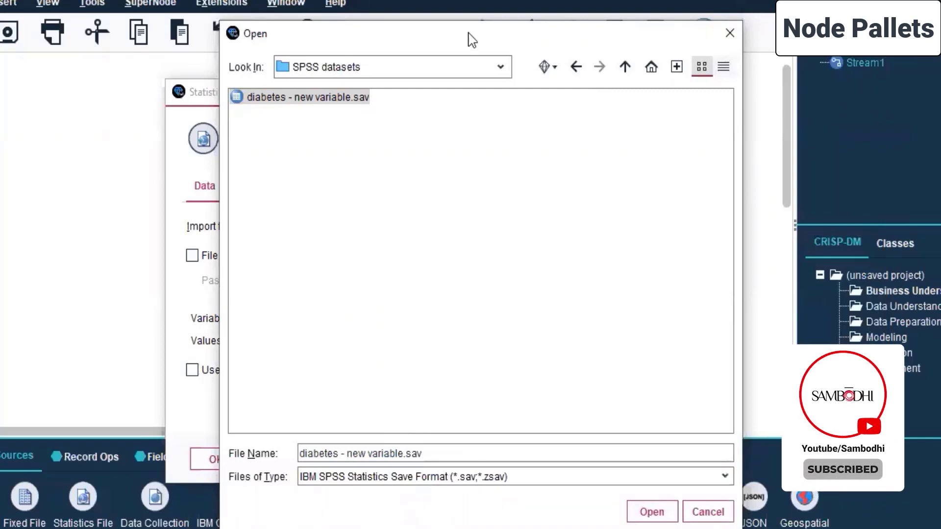
left_click(652, 512)
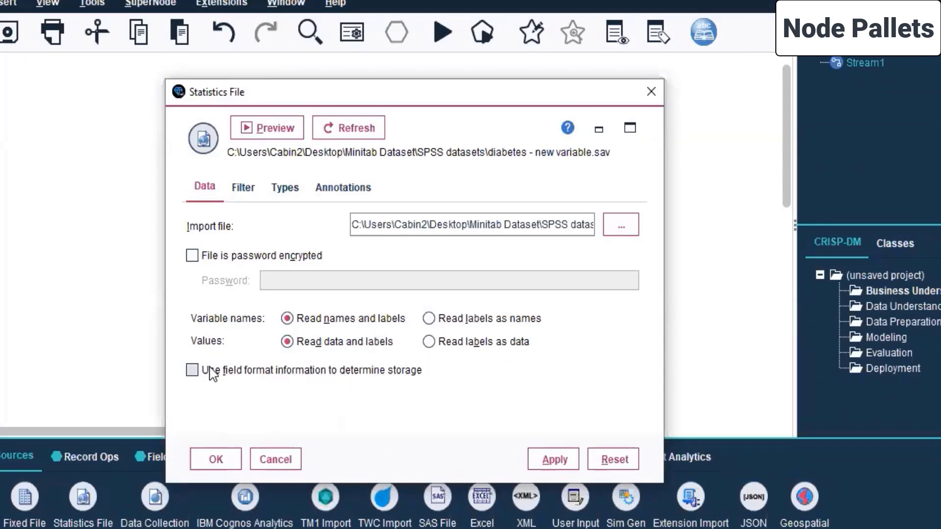
Step: Review the imported fields in the node's filter settings and filter out all of them
left_click(239, 191)
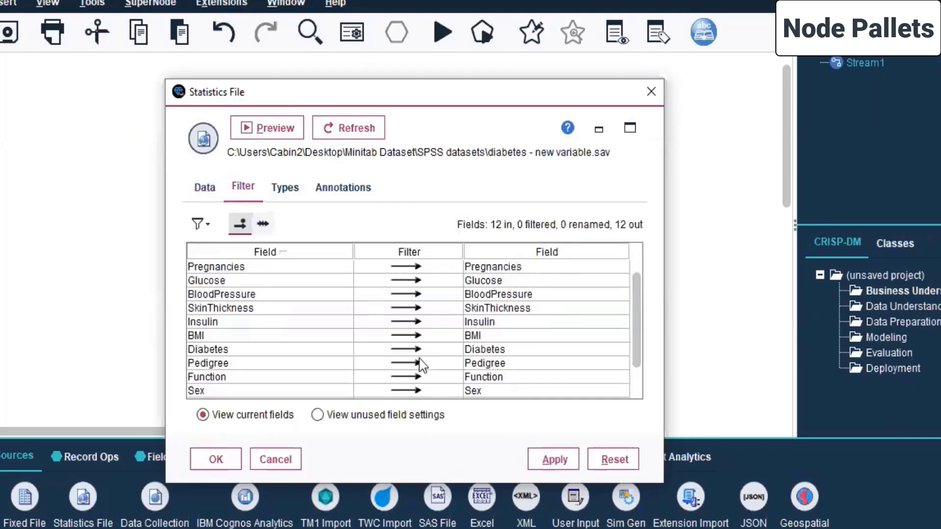
scroll(422, 364, "down", 1)
scroll(422, 364, "up", 1)
left_click(263, 225)
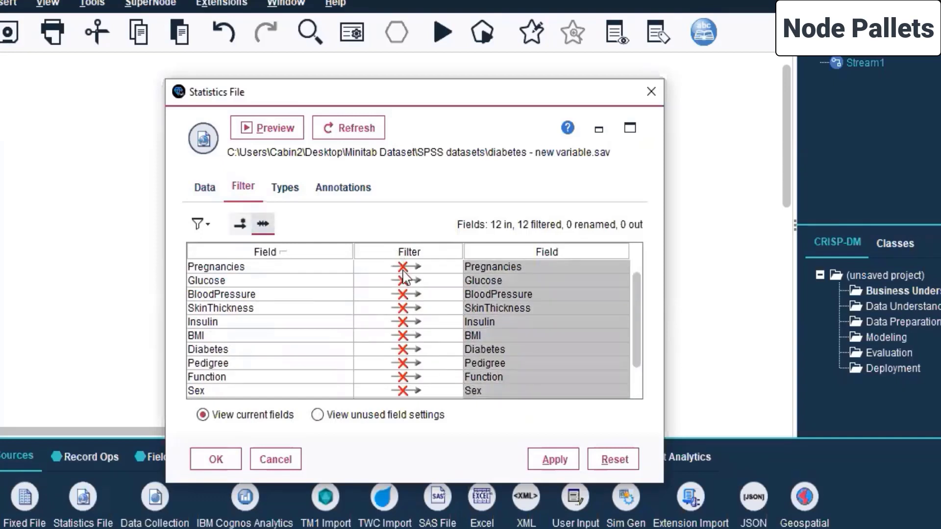
left_click(562, 291)
Step: Read the values for all fields in the Statistics File node's type settings and dismiss the notice
left_click(284, 189)
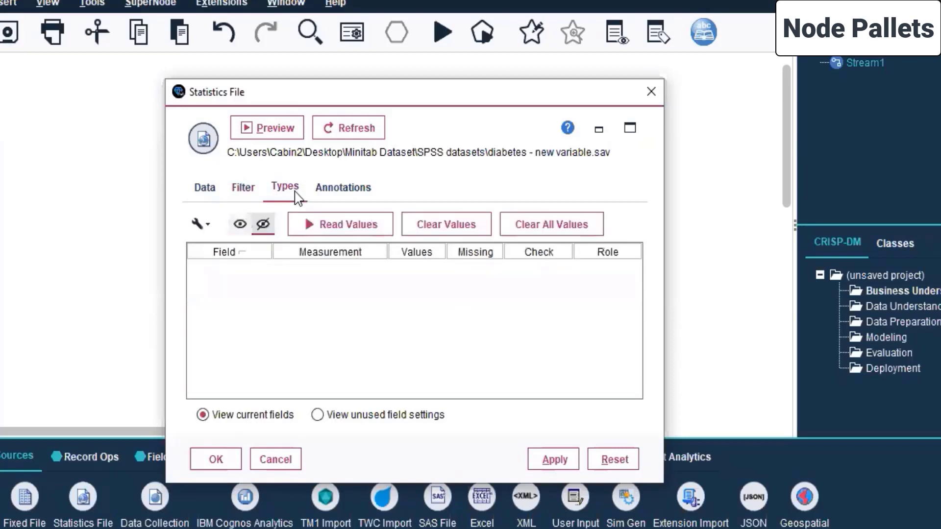
left_click(348, 231)
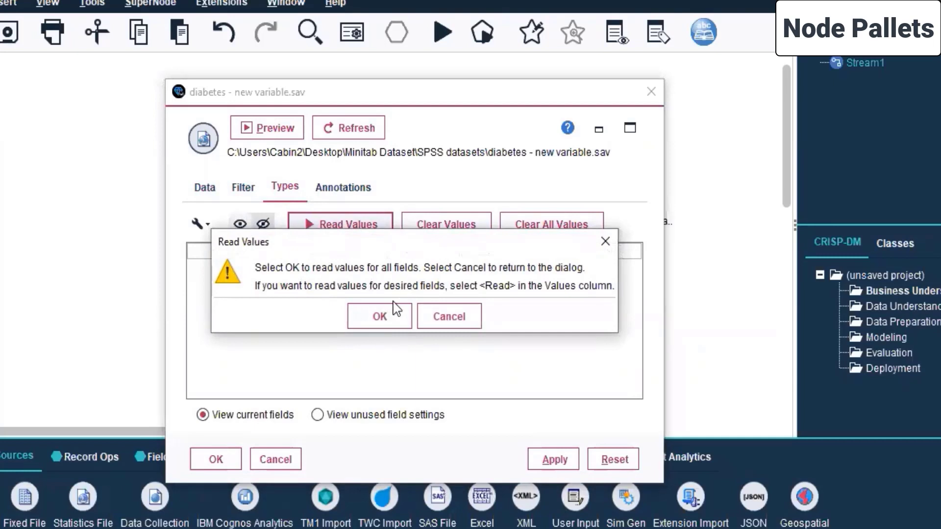
left_click(387, 318)
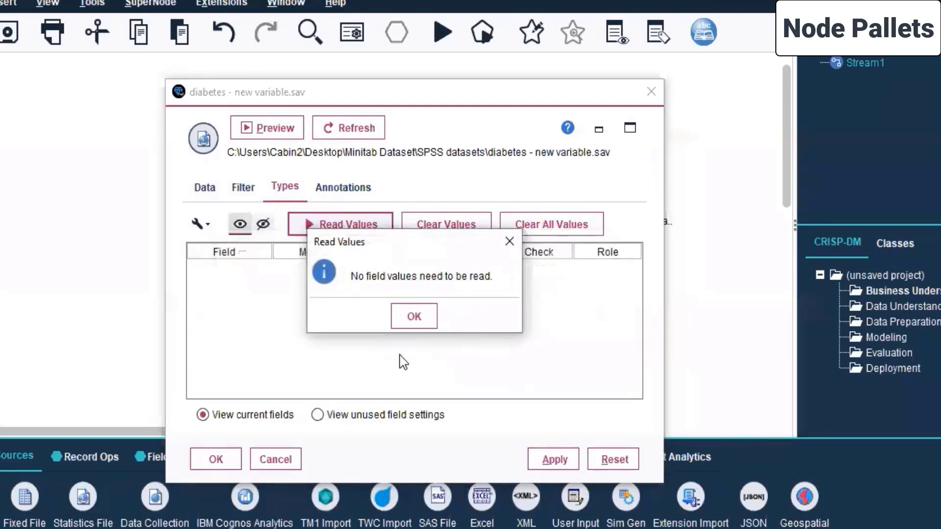
left_click(414, 318)
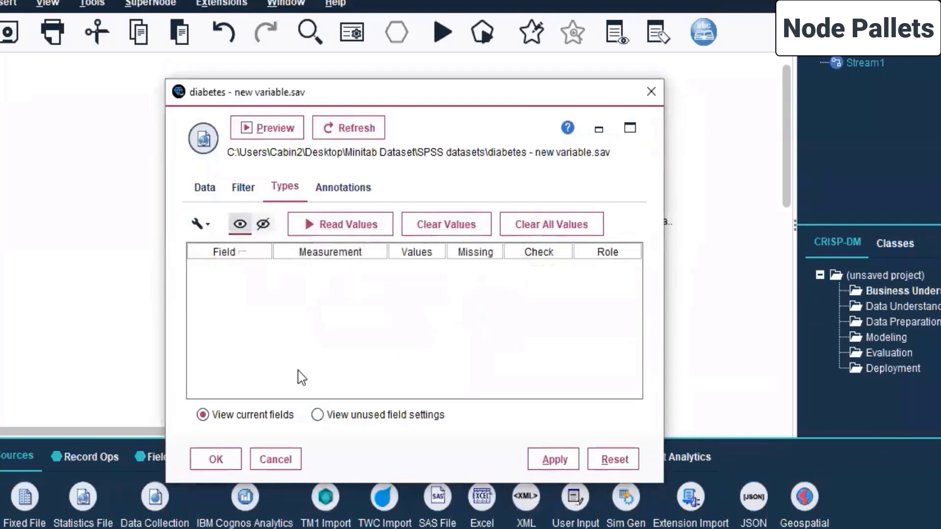
Step: Look over the node's annotations, and apply and close the Statistics File settings
left_click(327, 188)
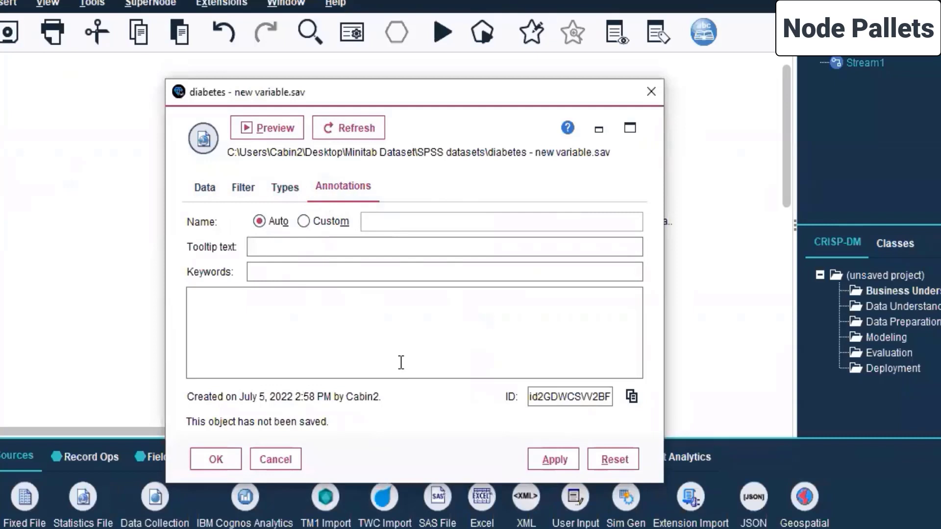
left_click(204, 189)
left_click(551, 460)
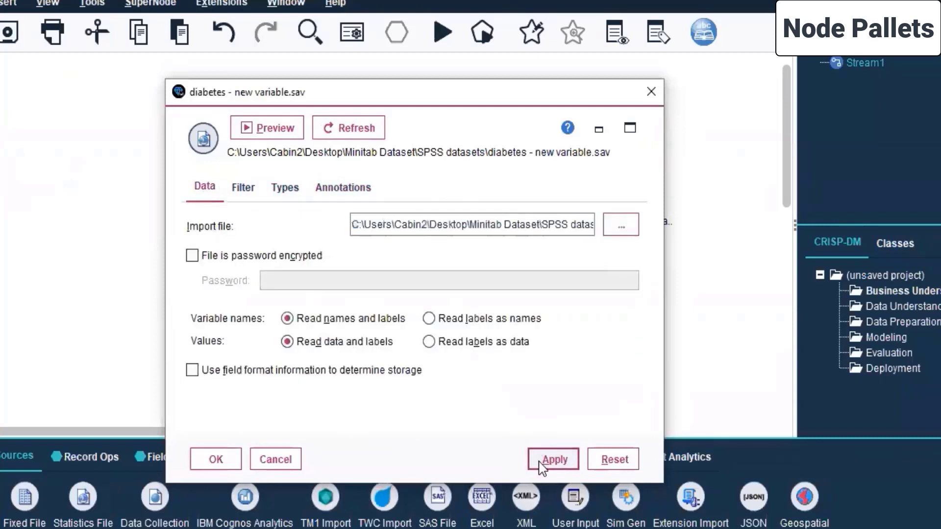
left_click(216, 459)
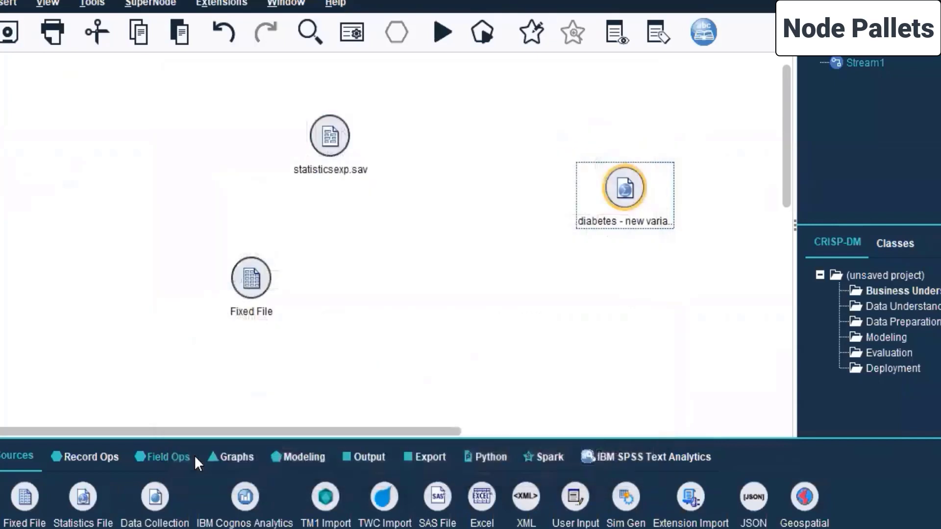
Step: Try to run the stream from the diabetes node and close the stream messages
right_click(624, 191)
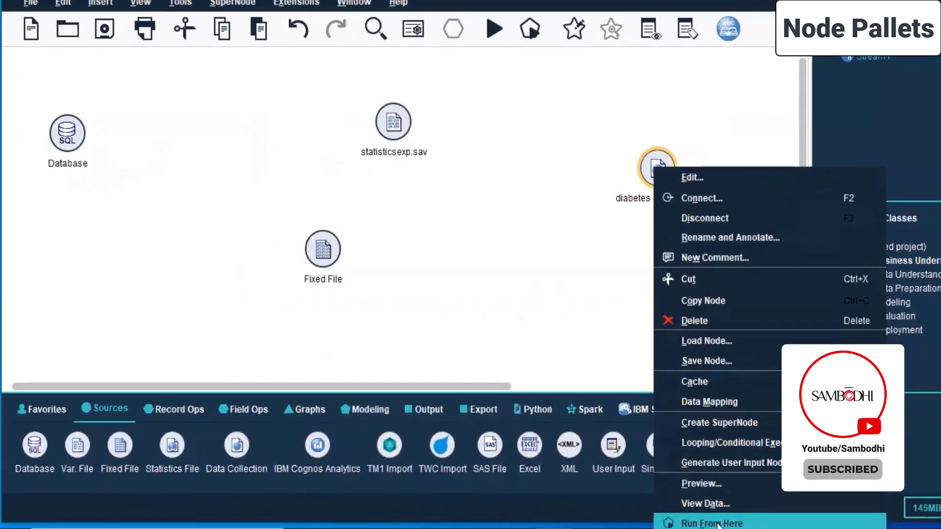
left_click(719, 522)
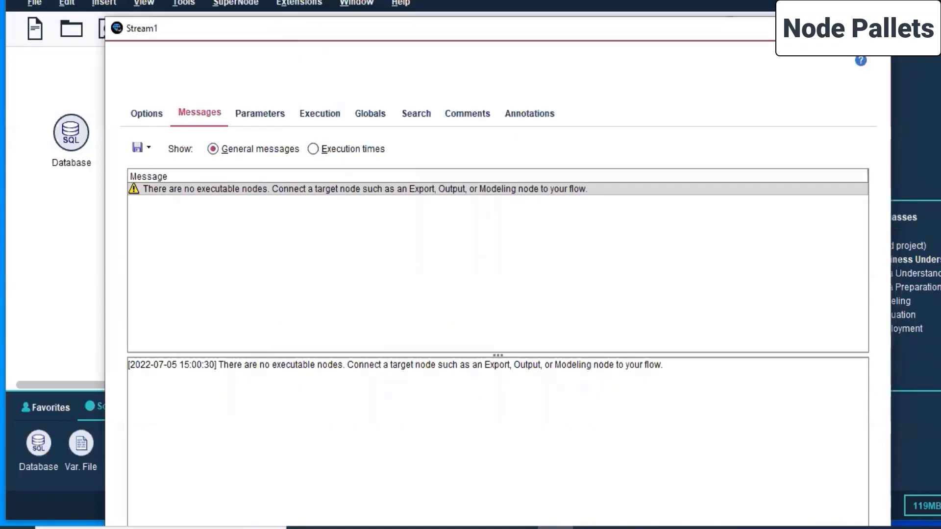
left_click(876, 29)
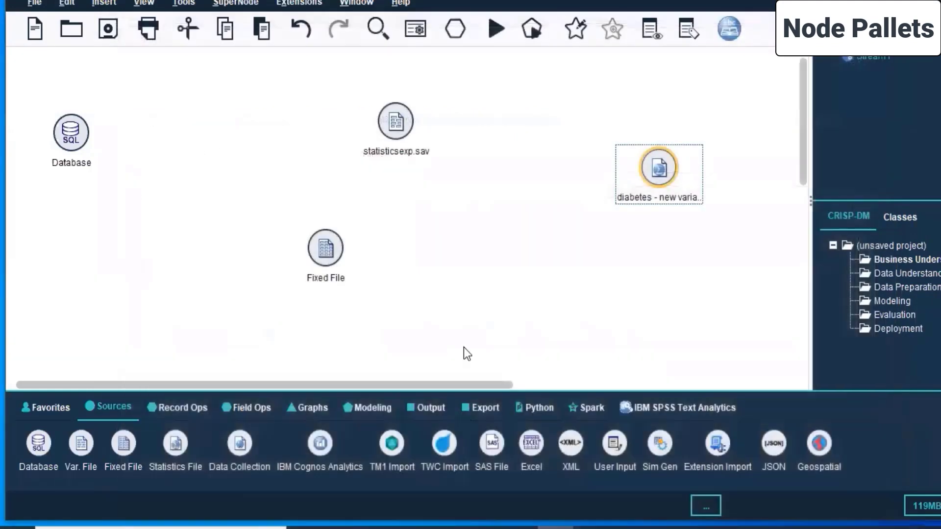
Step: Try to view the diabetes node's data and check the stream's messages and options
right_click(655, 167)
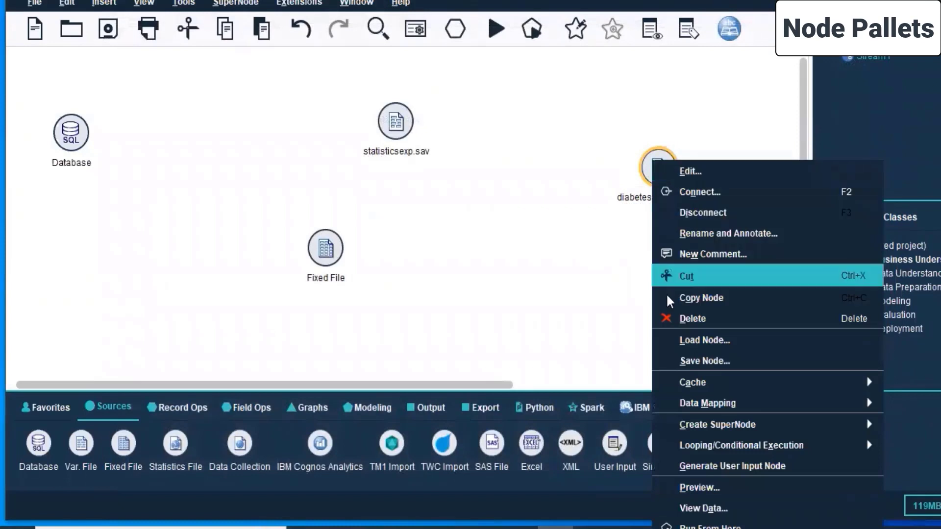
left_click(746, 509)
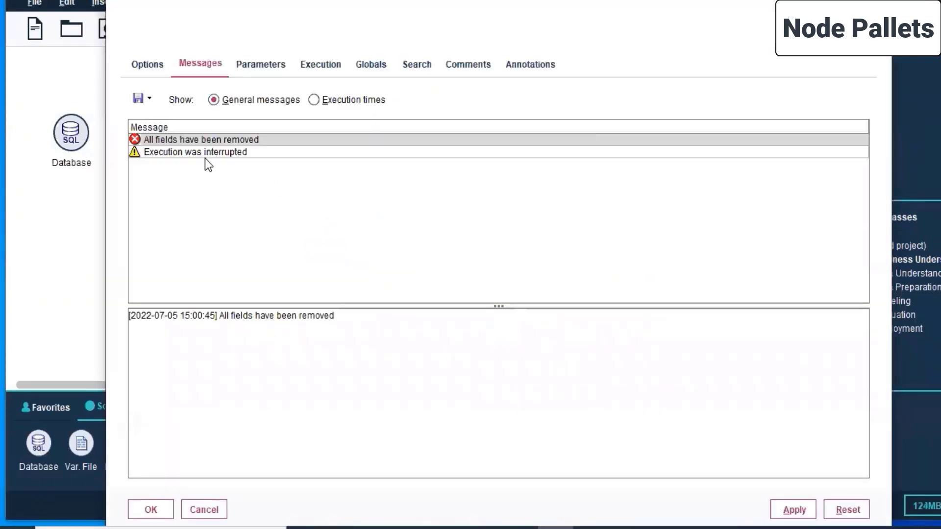
left_click(181, 142)
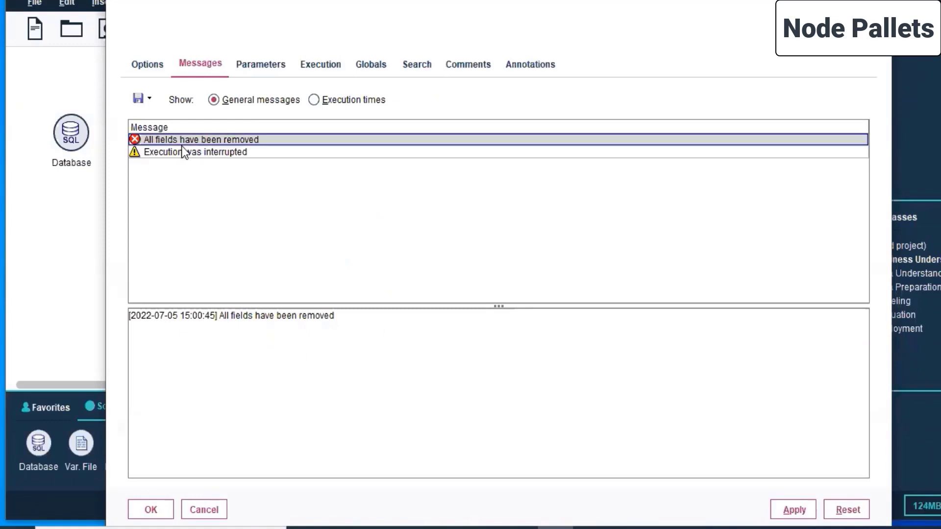
left_click(143, 65)
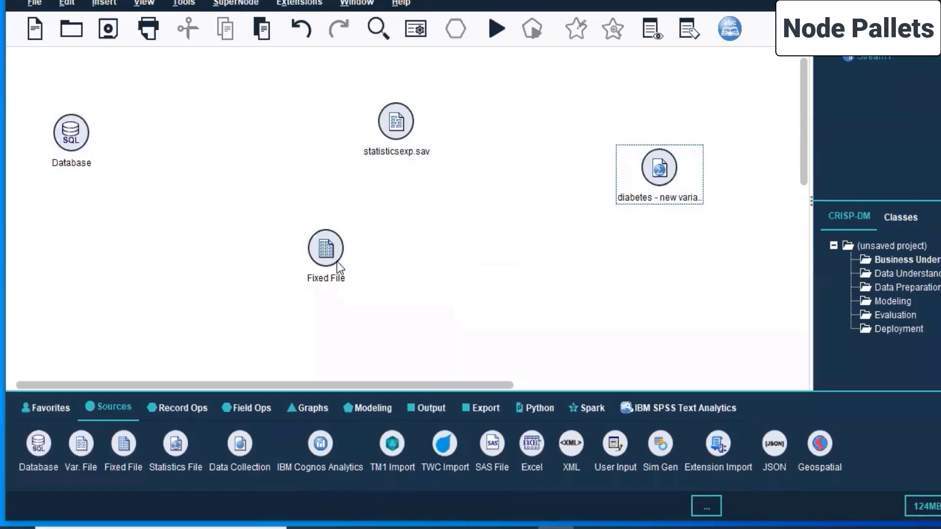
Step: Add an Excel source node to the stream and open its settings
left_click(230, 452)
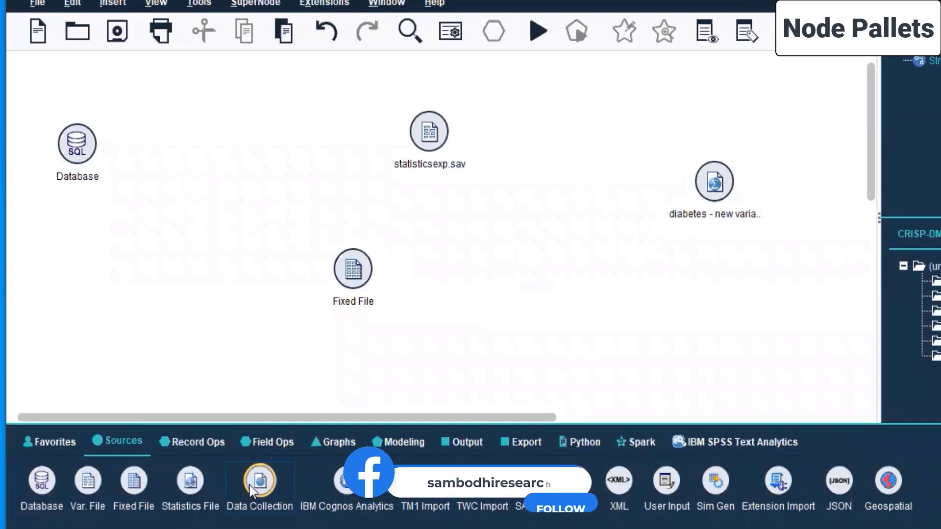
left_click(337, 488)
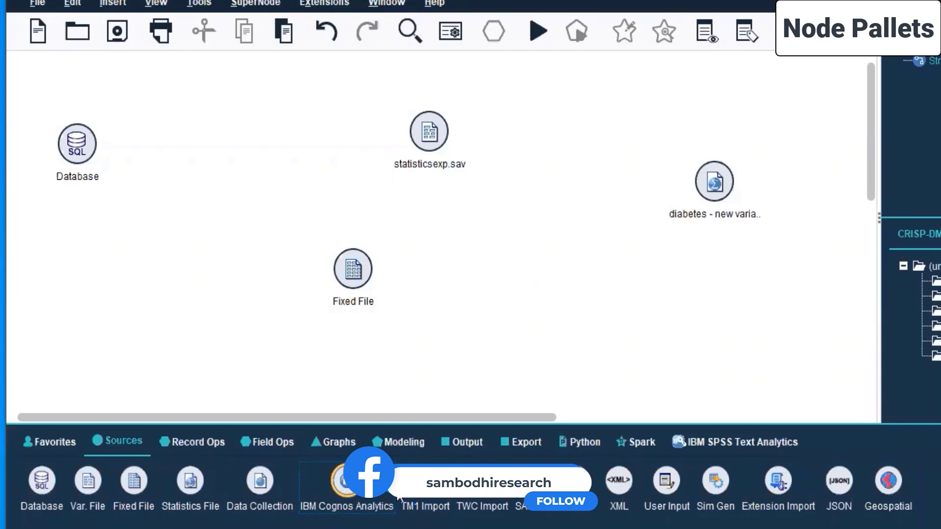
left_click(576, 480)
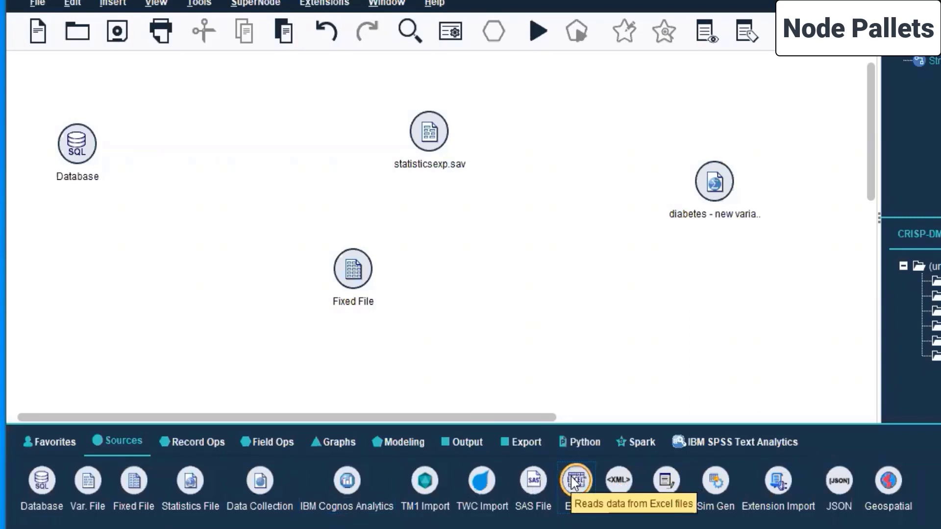
double_click(575, 481)
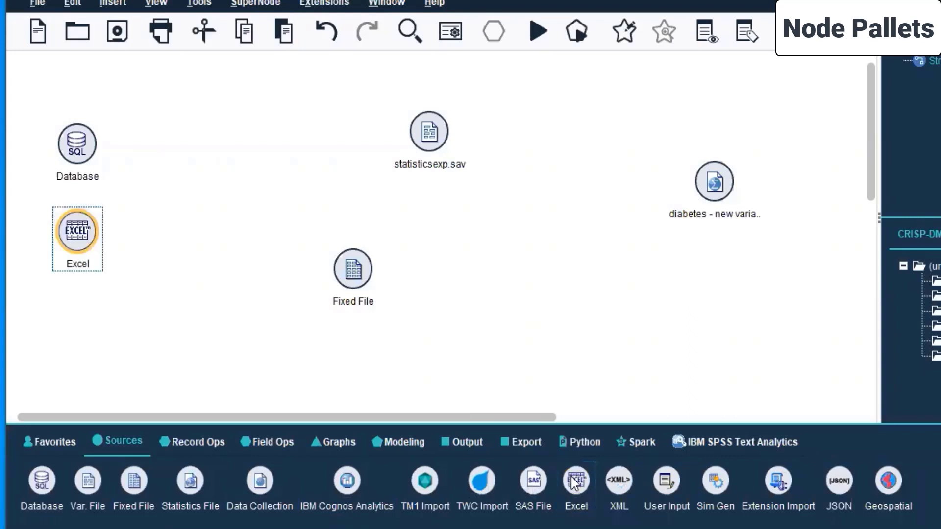
double_click(78, 230)
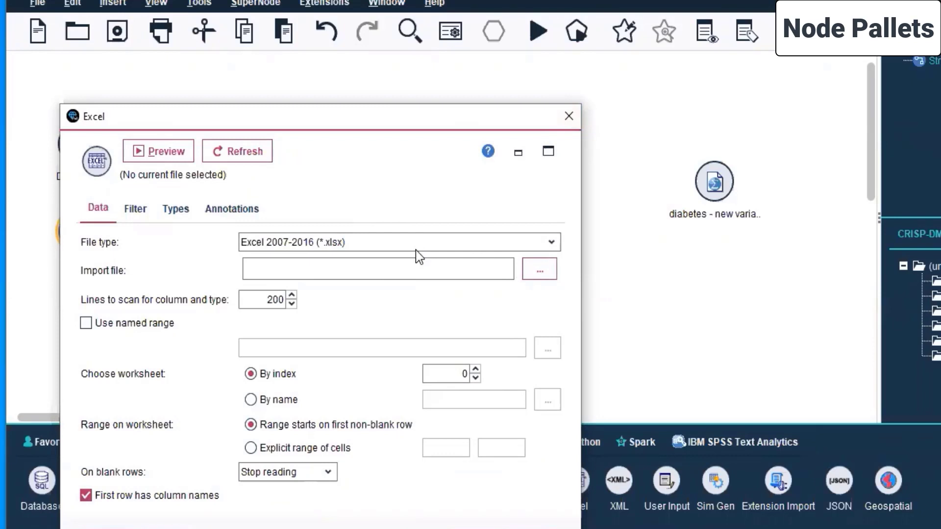
Step: Keep the Excel node's file type as Excel 2007-2016 (*.xlsx) and set the lines to scan for column and type to 500
left_click(378, 248)
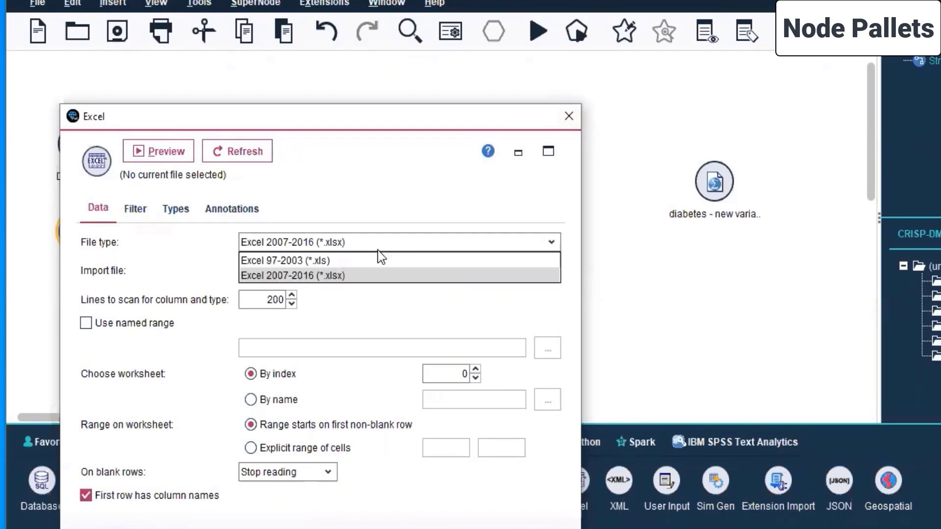
left_click(388, 276)
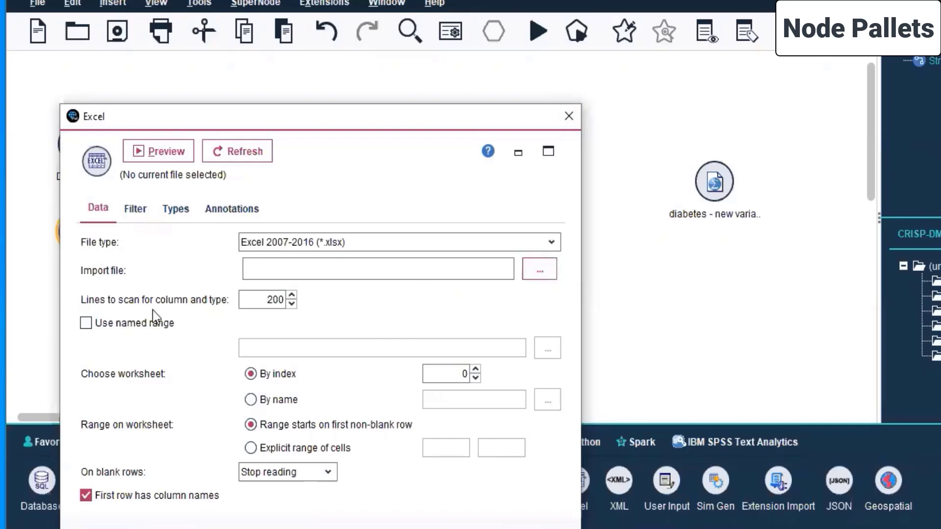
double_click(274, 299)
type("500")
Step: Browse for the Excel node's import file and go to the Minitab Dataset folder
left_click(542, 268)
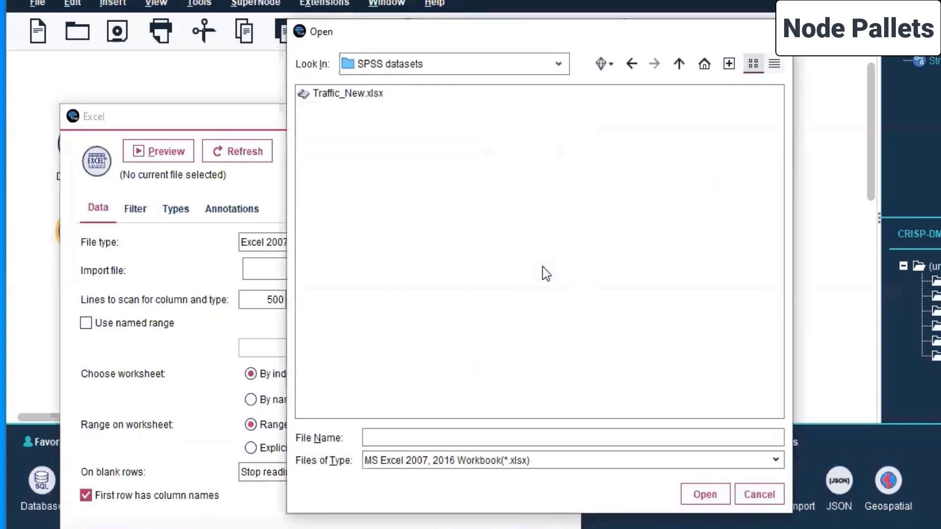
left_click(557, 60)
scroll(454, 134, "up", 1)
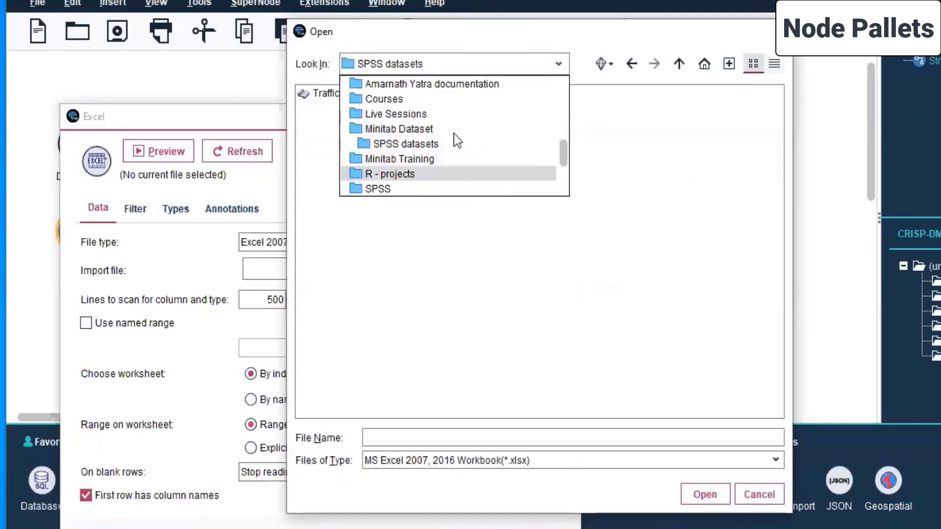
left_click(401, 125)
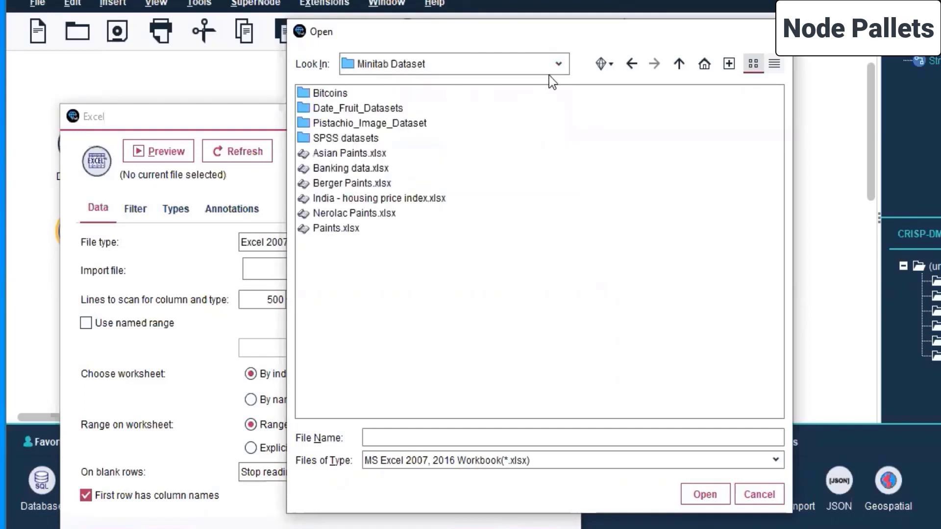
left_click(557, 63)
left_click(466, 172)
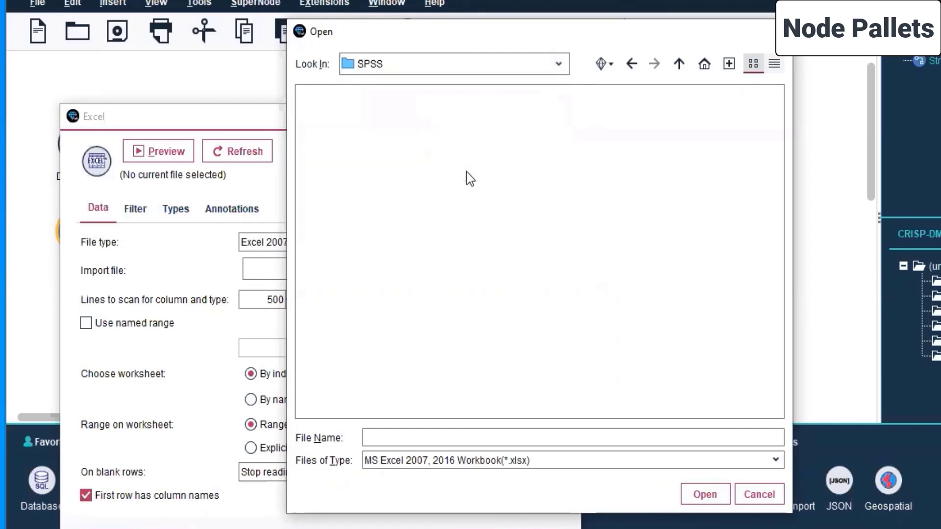
left_click(557, 69)
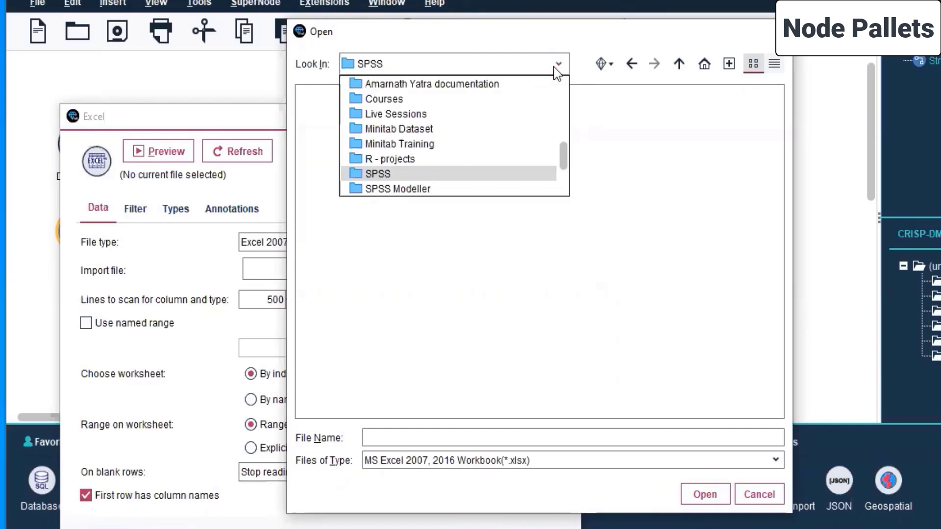
left_click(443, 127)
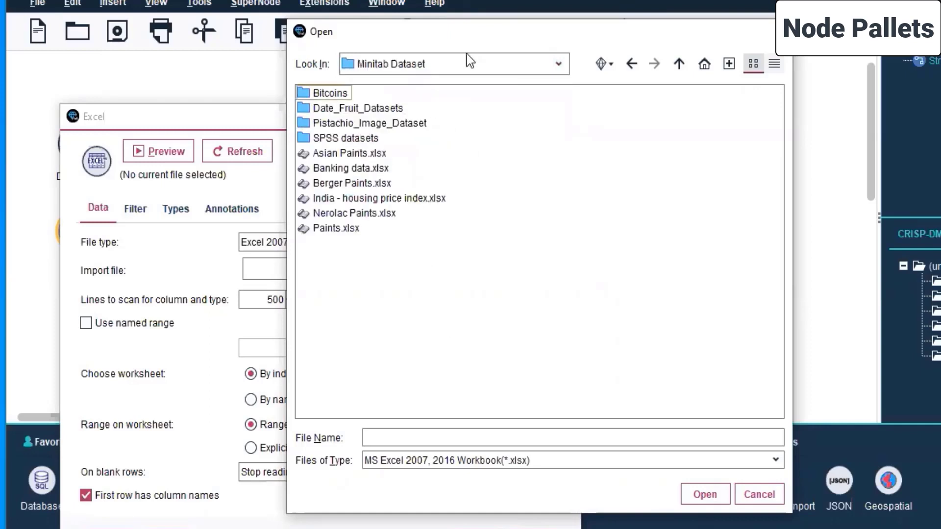
left_click_drag(473, 40, 769, 76)
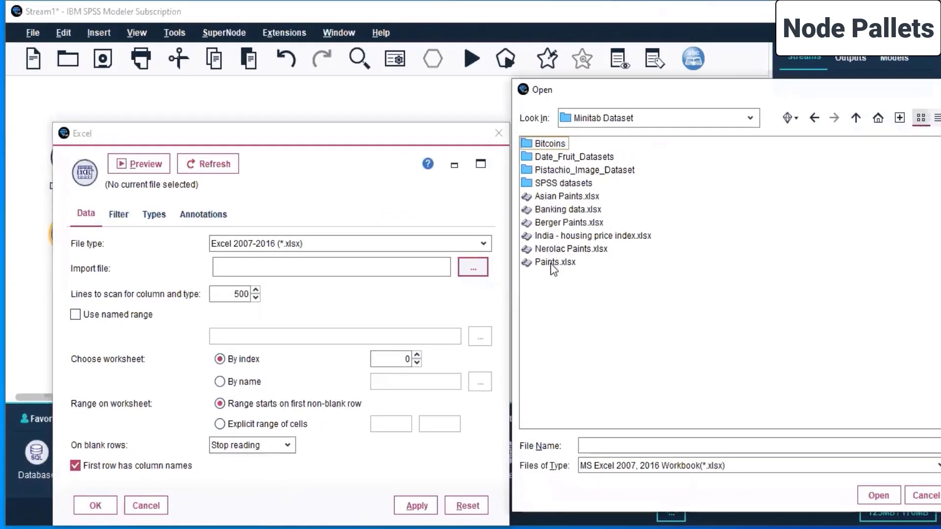
Step: Look over the housing price index, paints and banking workbooks in the Minitab Dataset folder as possible import files
left_click(569, 236)
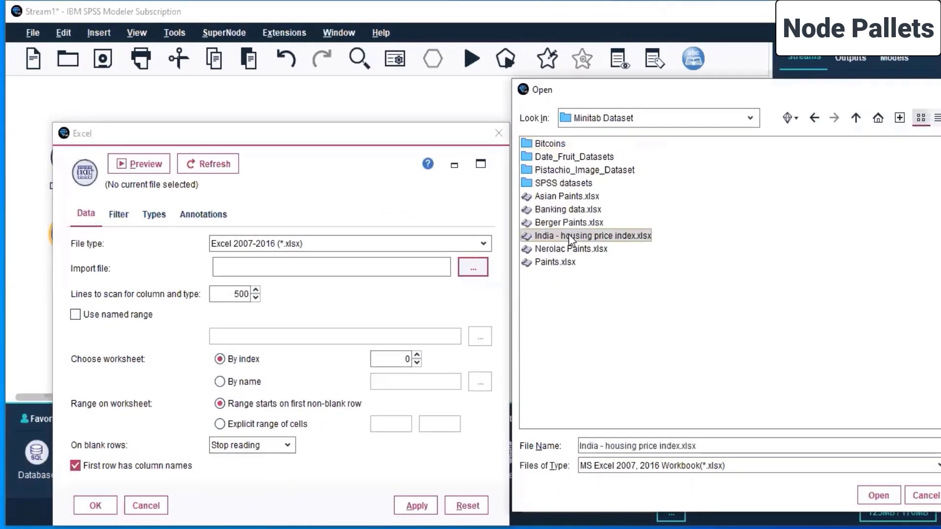
left_click(574, 198)
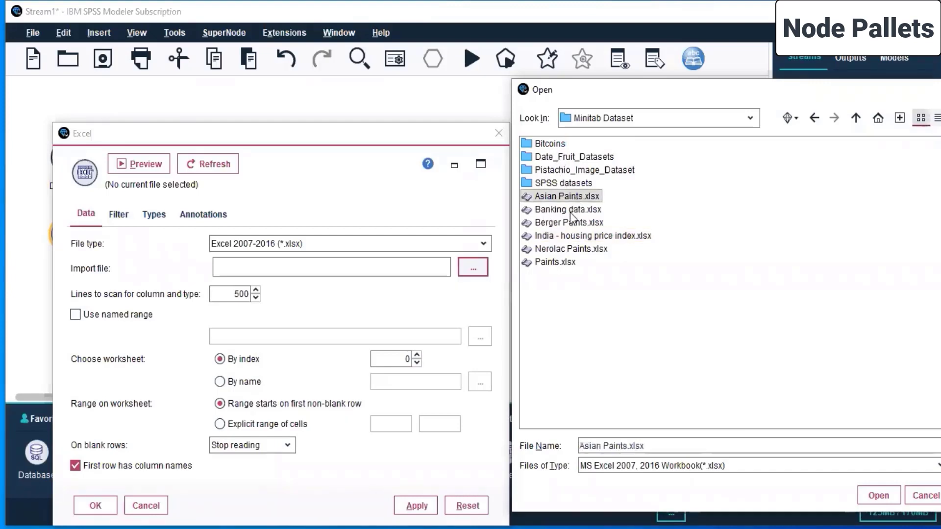
left_click(570, 211)
left_click(568, 223)
left_click(571, 249)
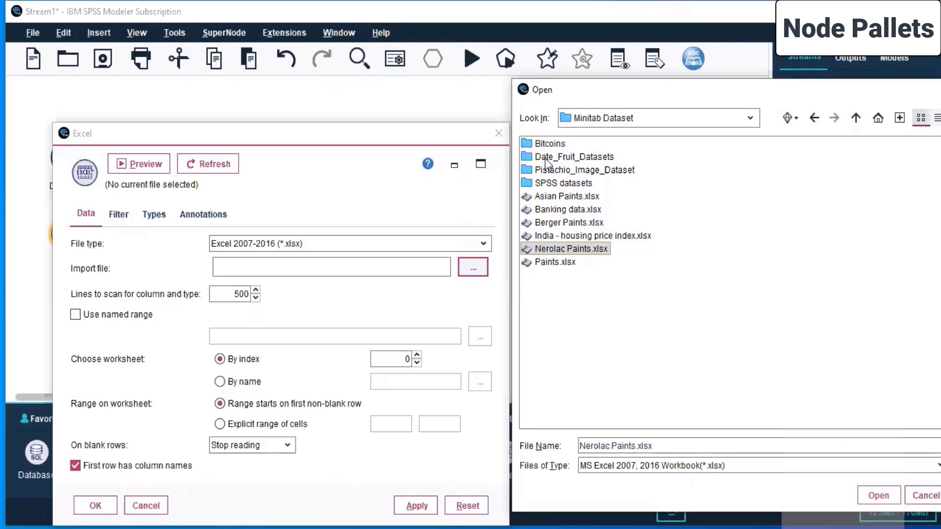
Step: Open the Bitcoins folder and list all file types in it
double_click(549, 143)
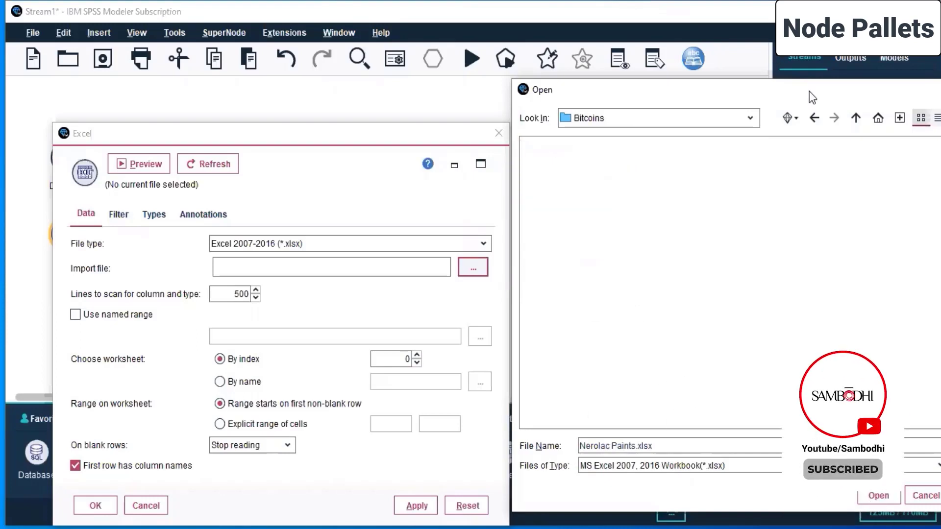
left_click(758, 115)
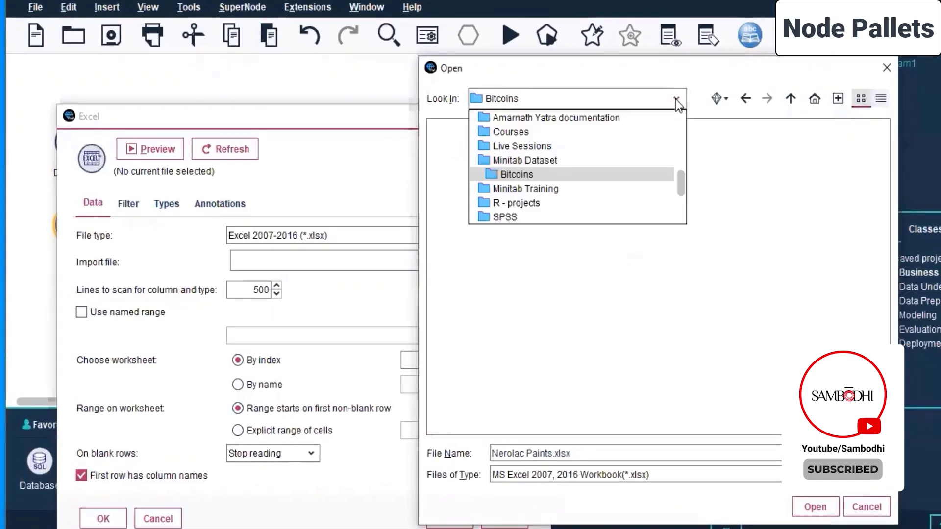
left_click(759, 116)
left_click(612, 471)
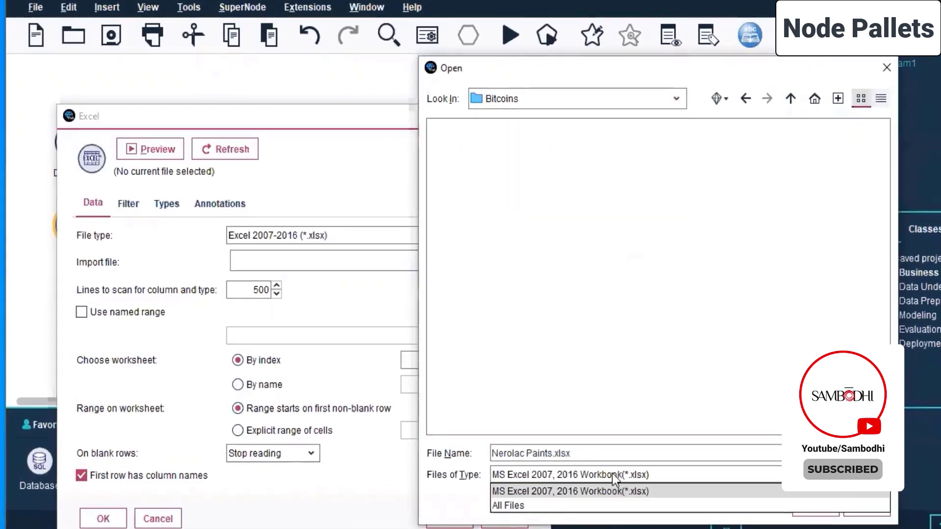
left_click(549, 508)
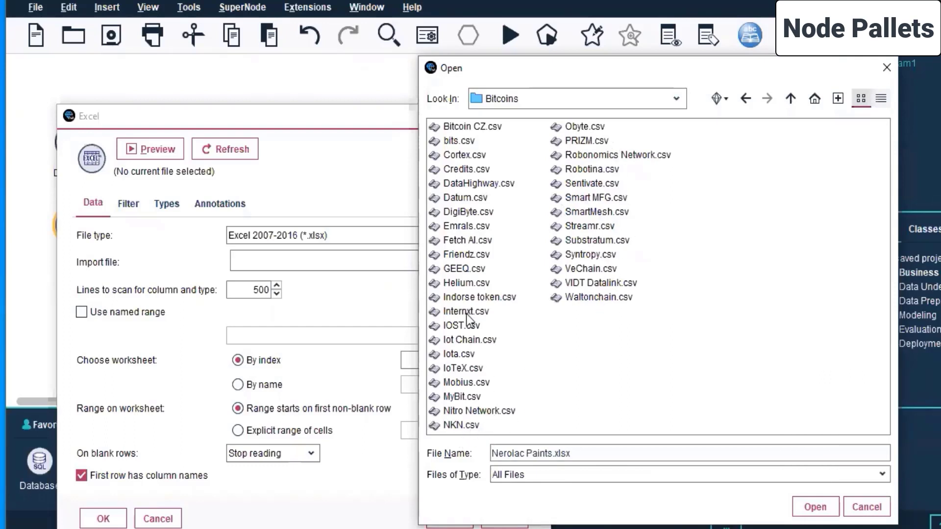
Step: Return to the Minitab Dataset folder, choose Banking data.xlsx as the Excel node's import file and apply it
left_click(678, 97)
left_click(680, 96)
left_click(672, 96)
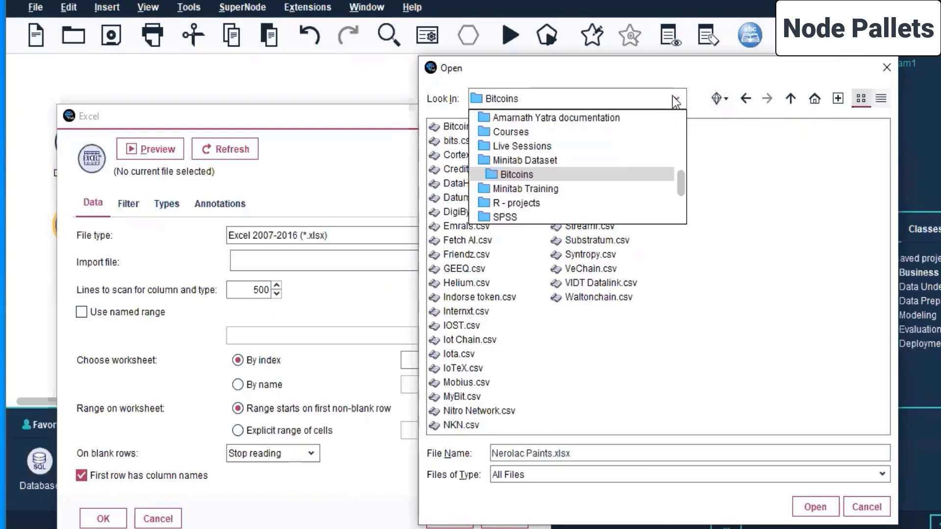
left_click(549, 160)
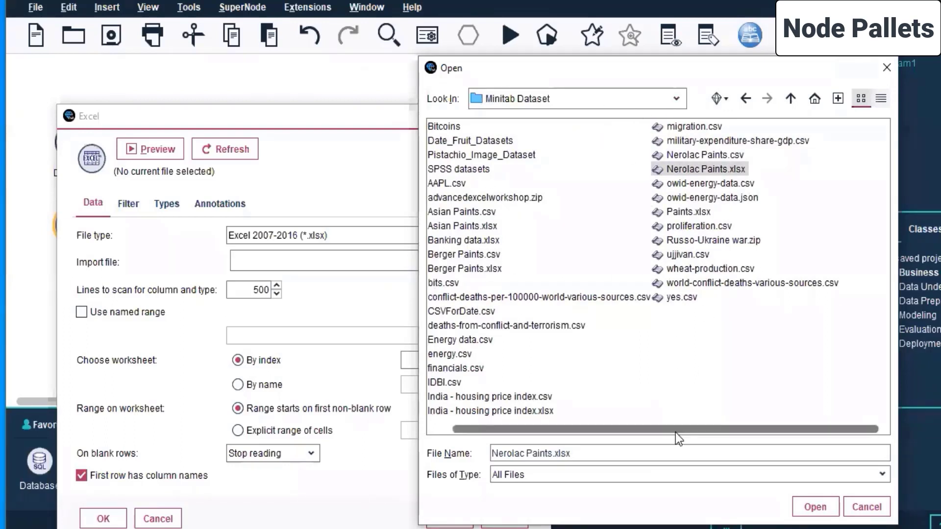
left_click_drag(675, 433, 558, 416)
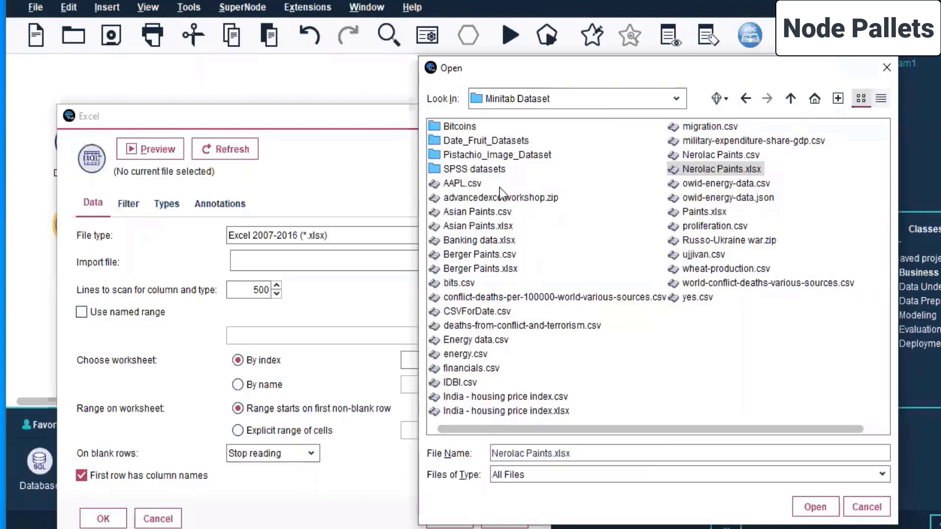
left_click(493, 241)
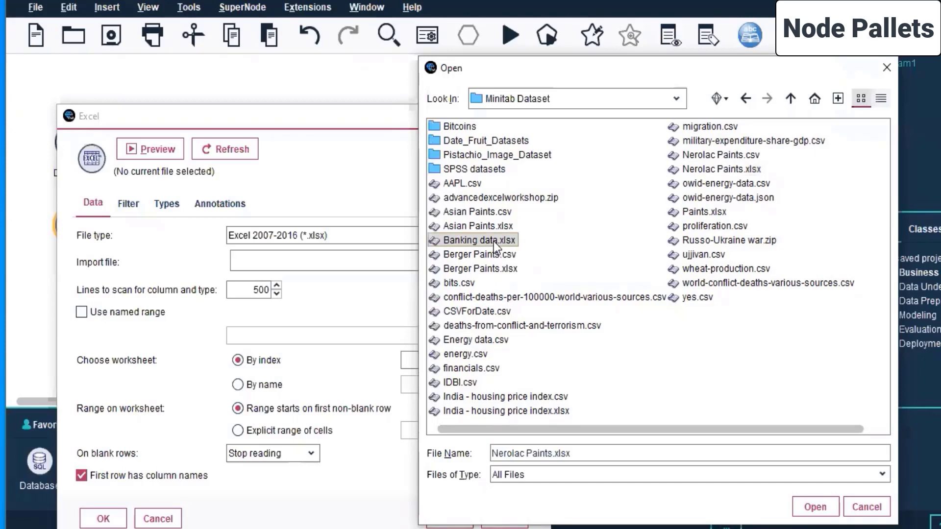
left_click(813, 508)
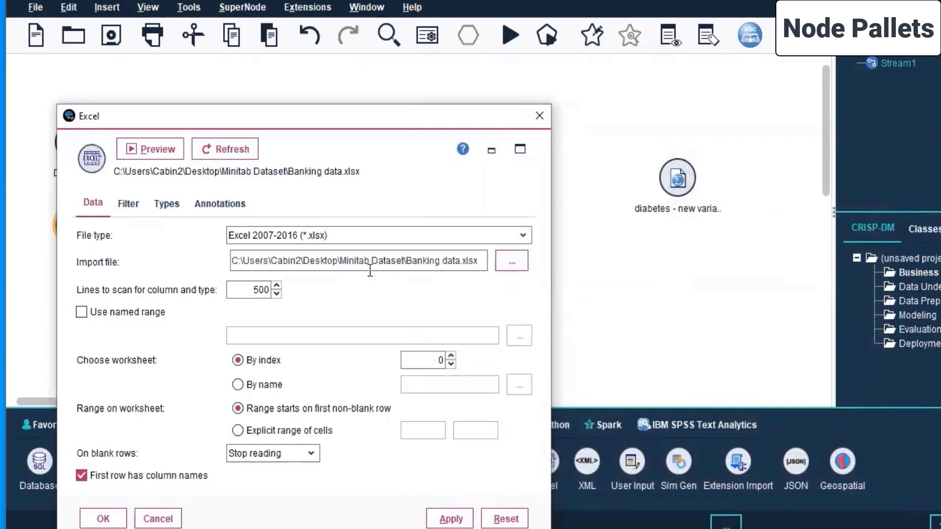
left_click(444, 520)
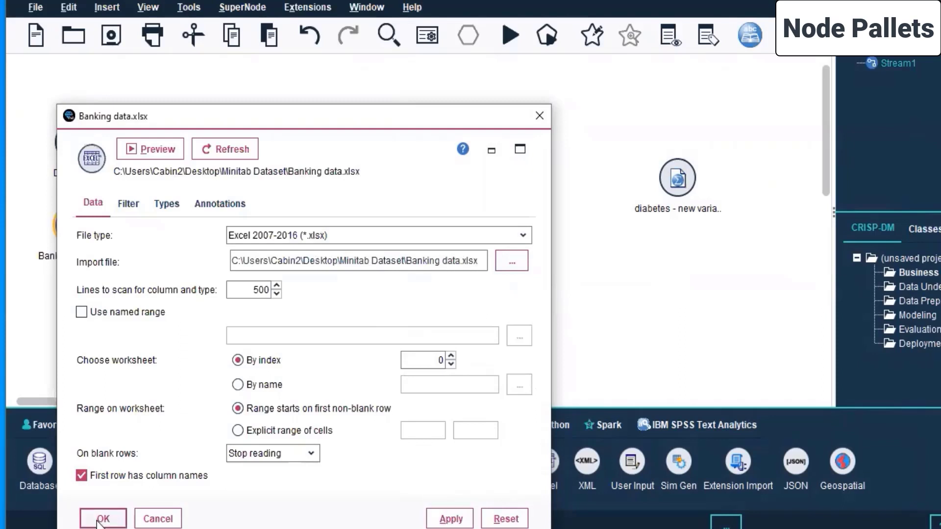
Step: Preview the Banking data.xlsx node's records in a maximized window
left_click(151, 143)
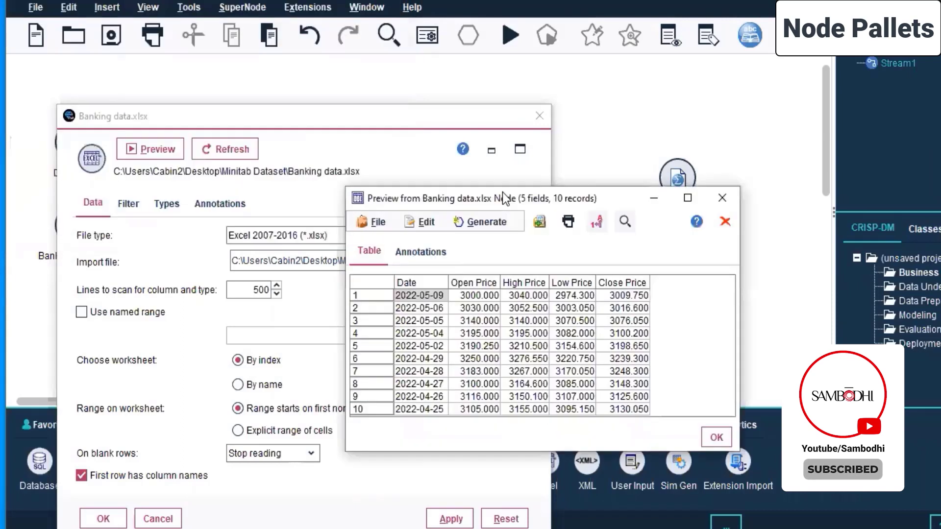
left_click_drag(502, 192, 529, 141)
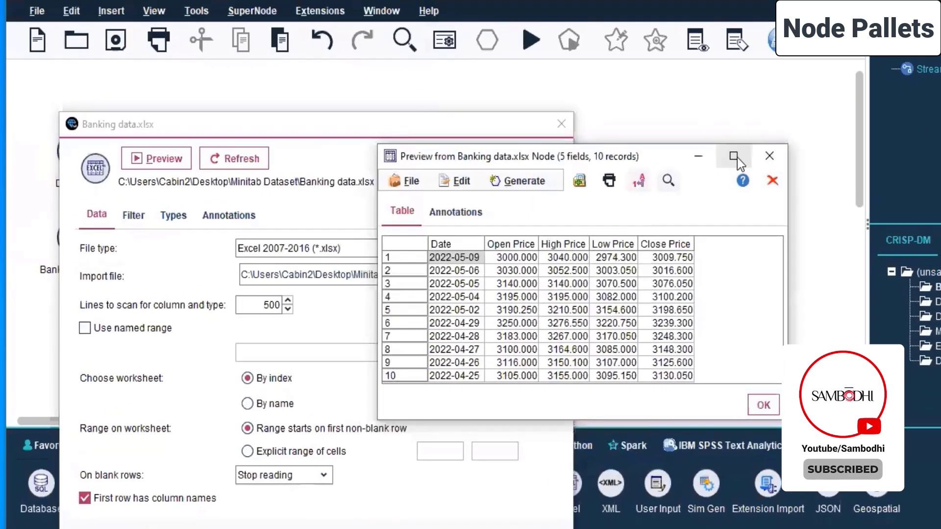
left_click(716, 145)
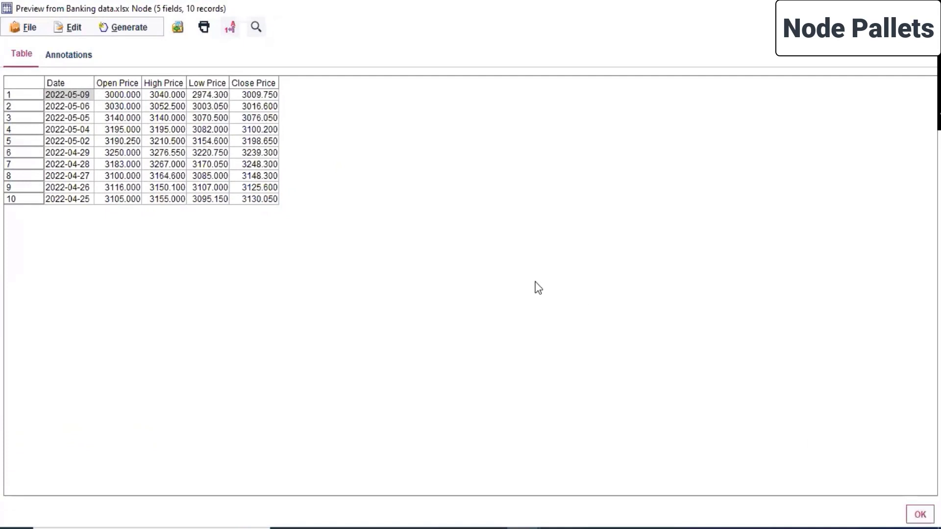
Step: Examine the preview's file commands and its Select and Derive node generation options, and close the preview
left_click(26, 28)
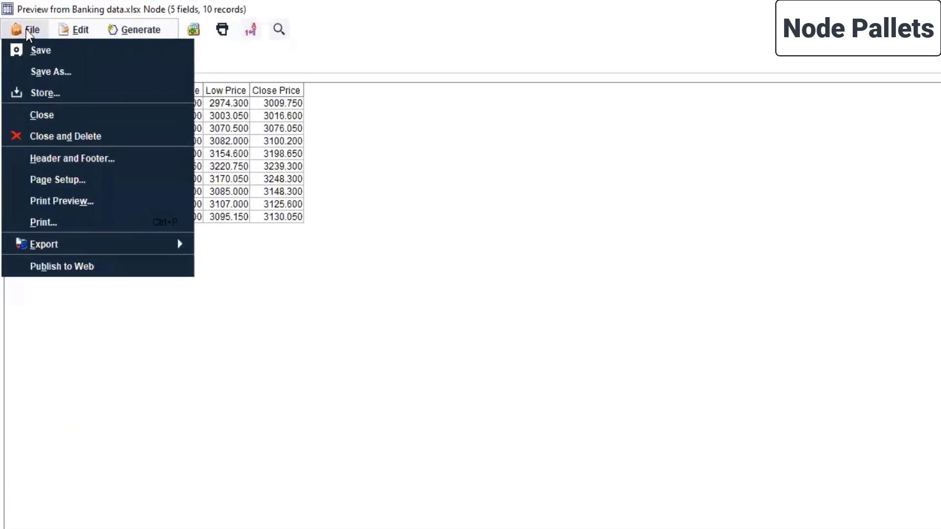
mouse_move(78, 304)
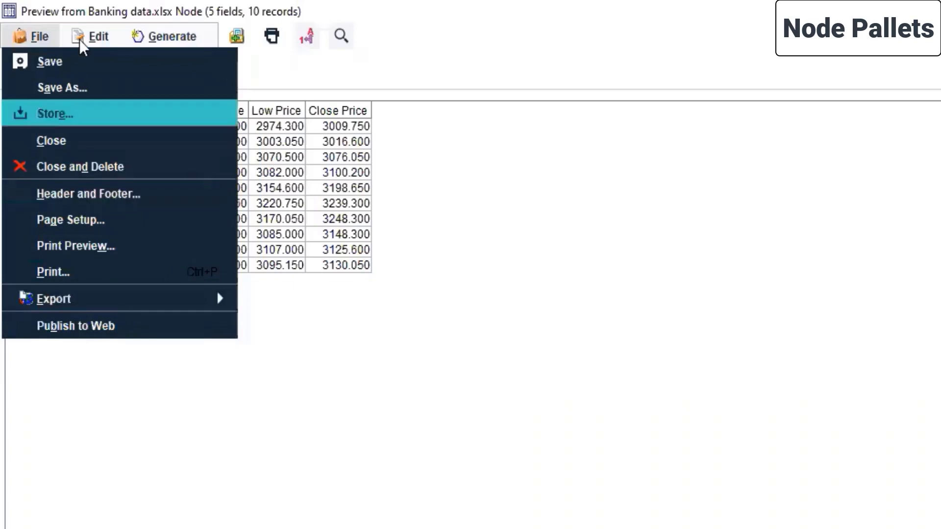
mouse_move(86, 44)
mouse_move(152, 37)
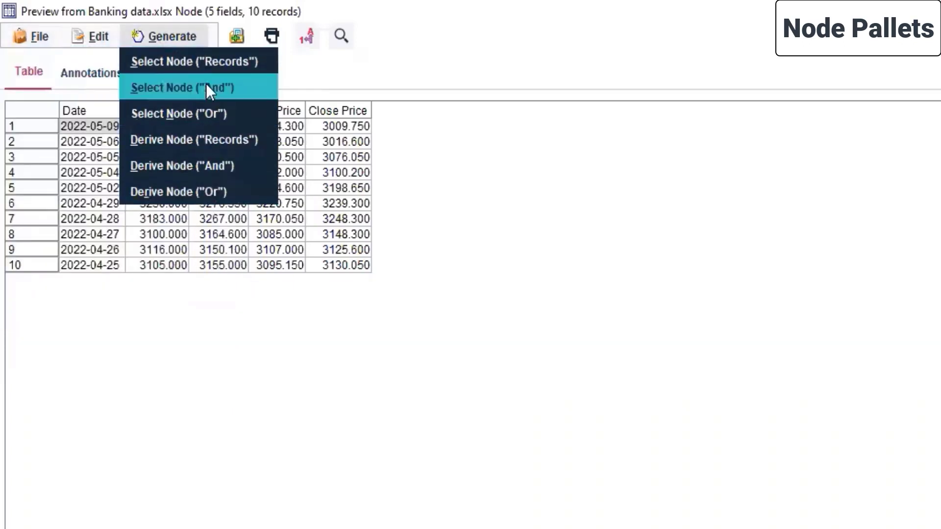
left_click(421, 323)
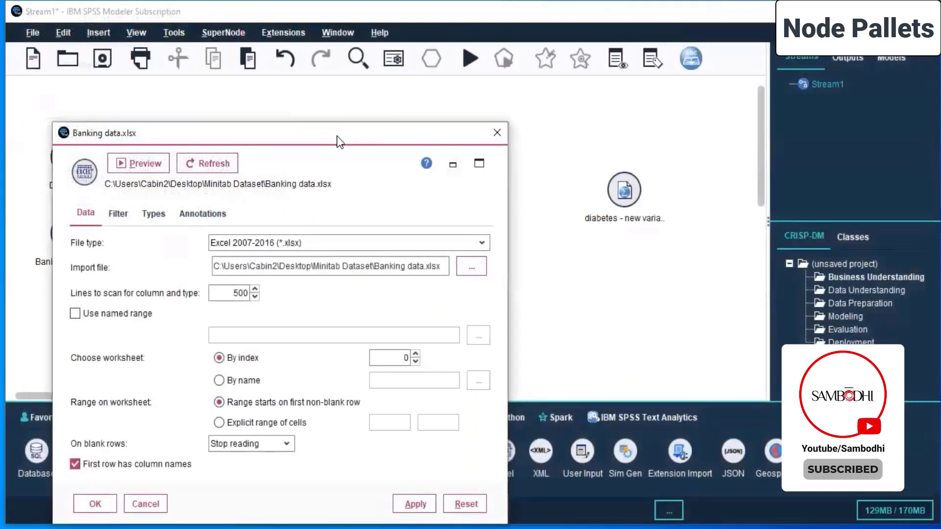
Step: Keep the first row as column names, apply the Banking data.xlsx node's settings and close them
left_click_drag(336, 136, 337, 53)
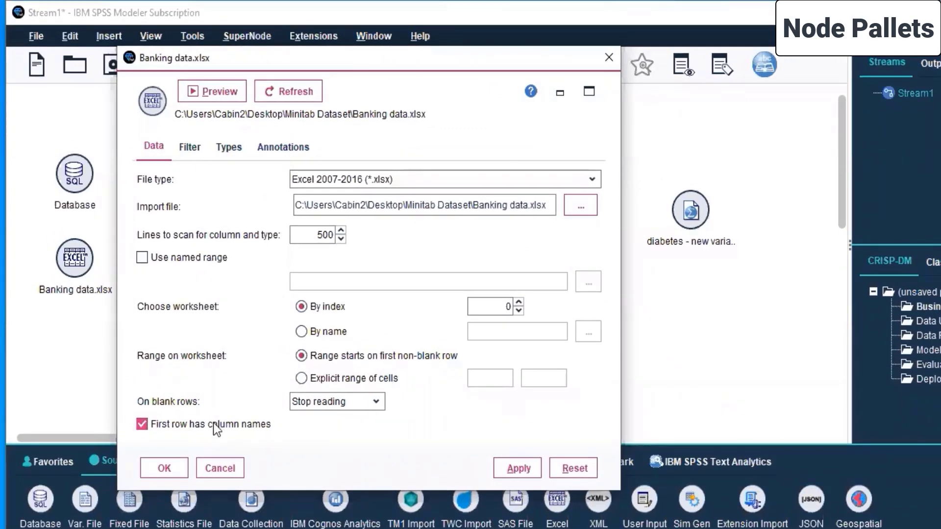
left_click(164, 425)
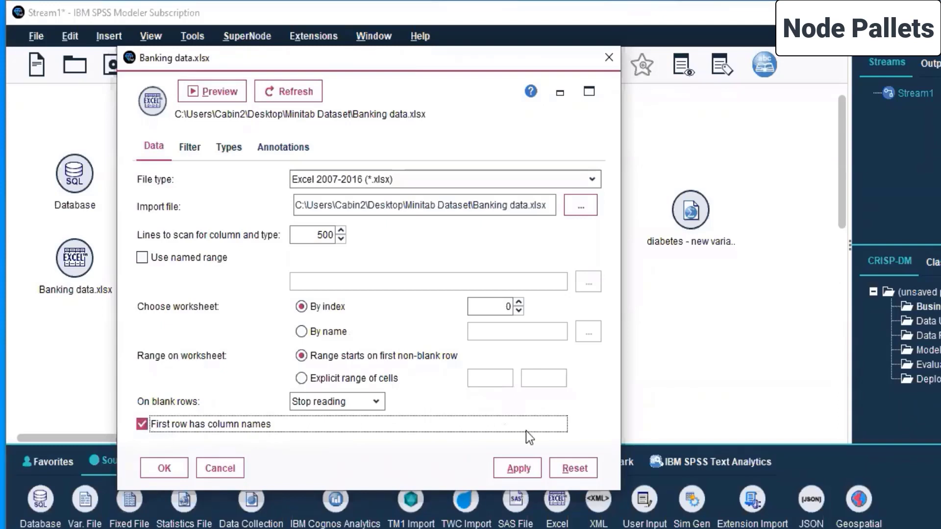
left_click(518, 472)
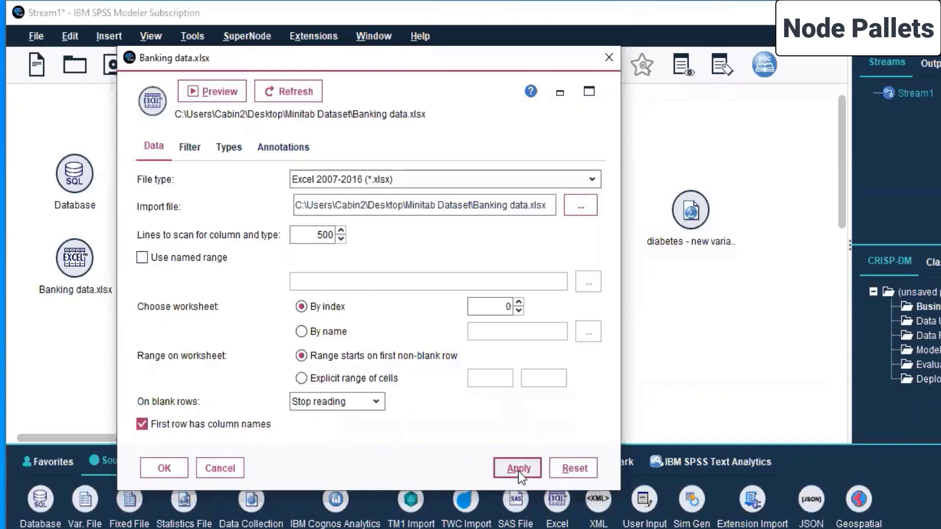
left_click(166, 468)
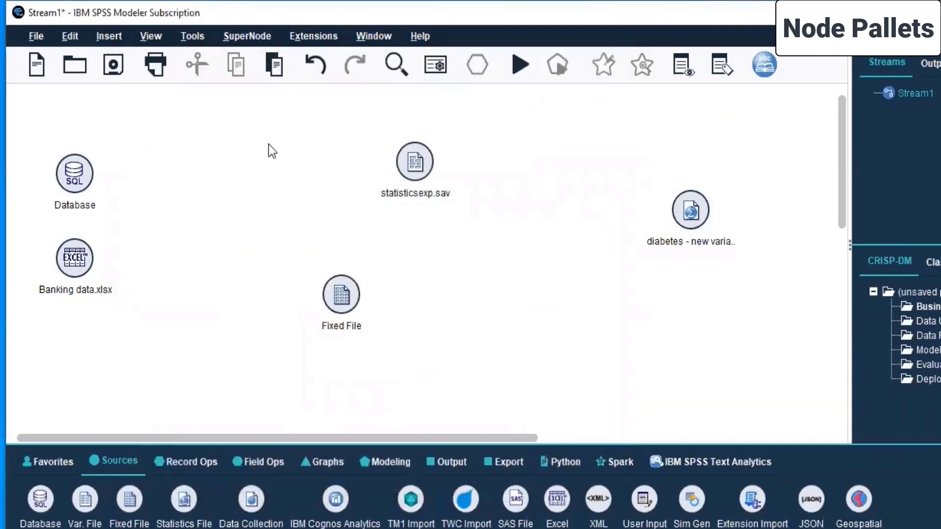